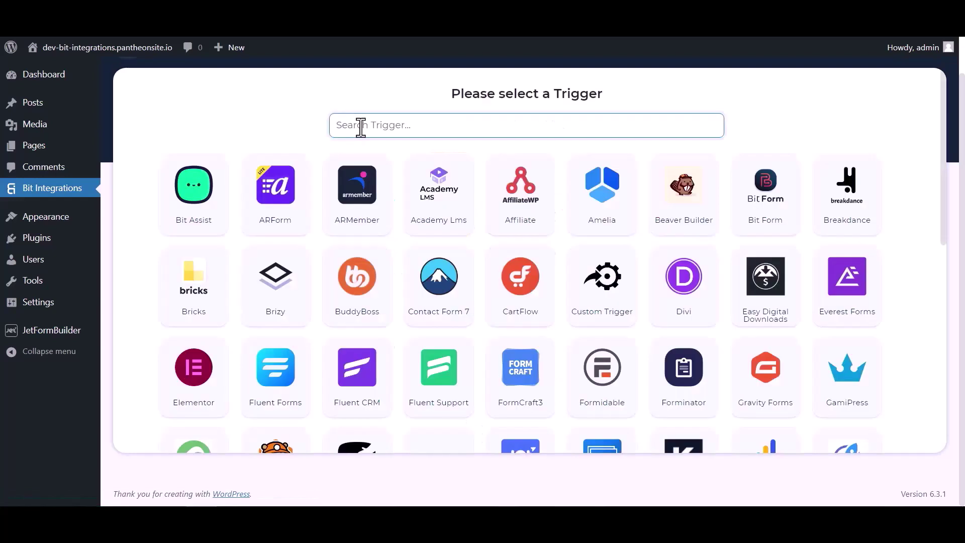
Pick JetForm Builder as the trigger, copy its webhook URL, and start fetching test data.
{"action": "left_click", "coordinate": [359, 126]}
{"action": "type", "text": "jet"}
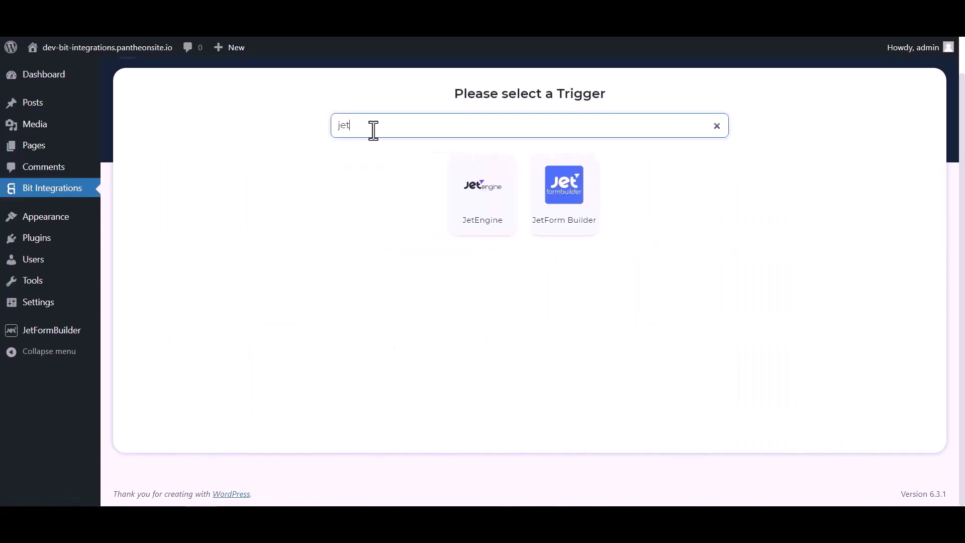
{"action": "left_click", "coordinate": [565, 215]}
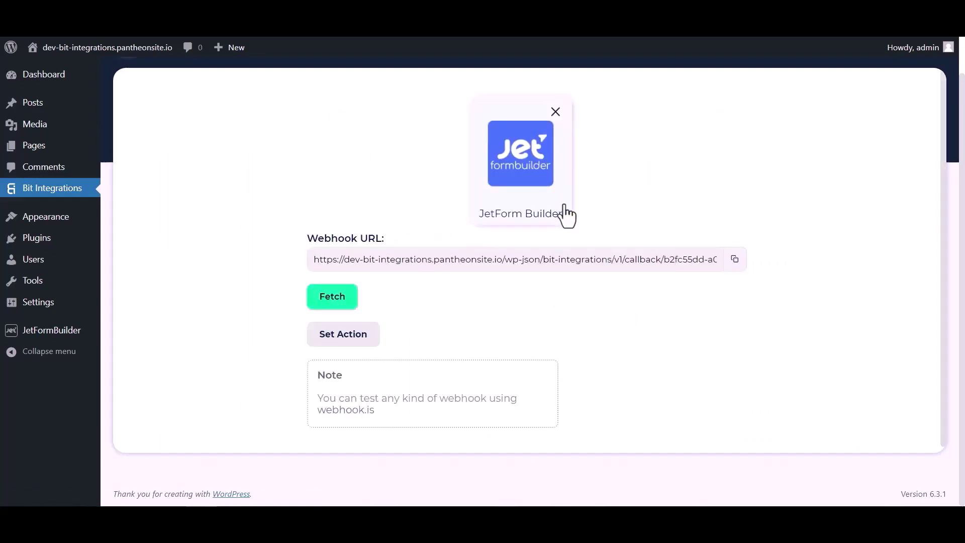
{"action": "left_click", "coordinate": [734, 259]}
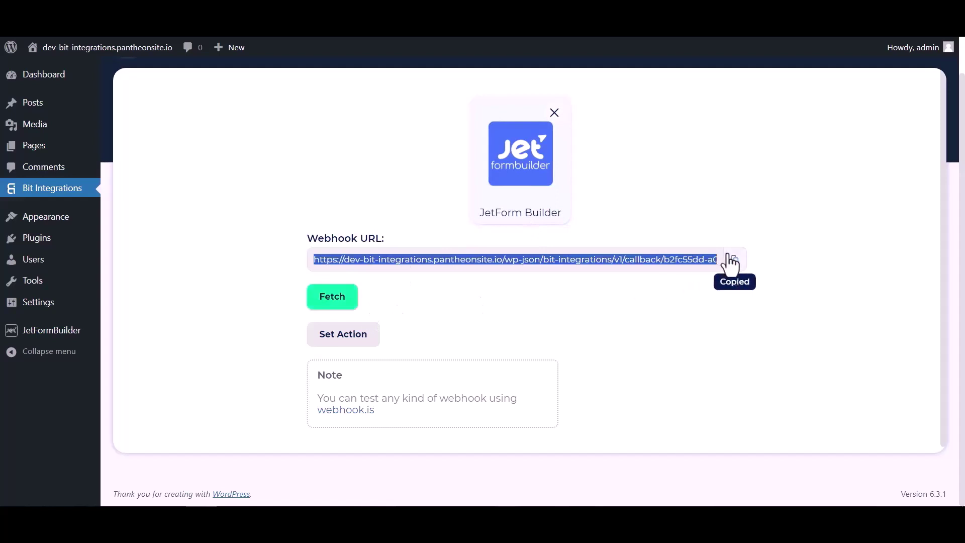
{"action": "left_click", "coordinate": [340, 305]}
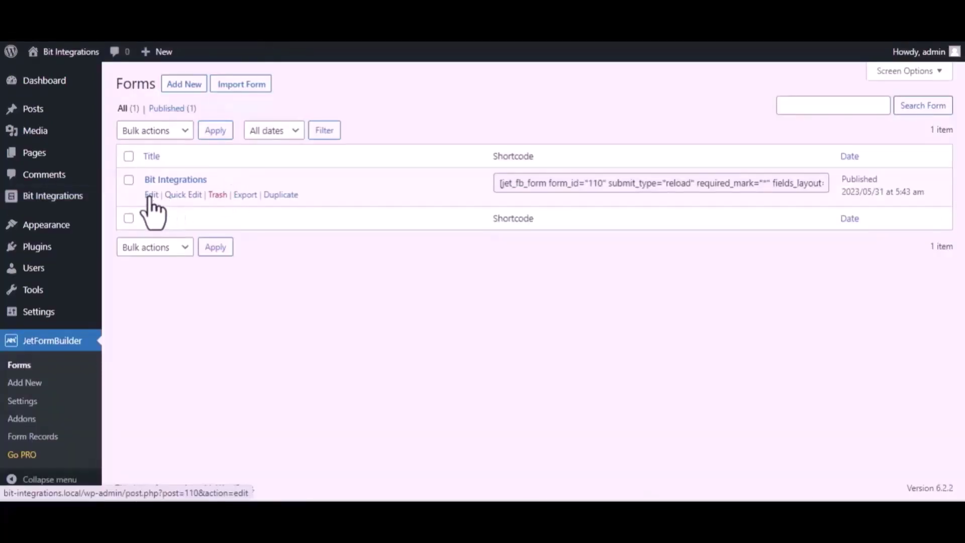
In the Bit Integrations form's settings, change the first post-submit action to Call Webhook.
{"action": "left_click", "coordinate": [150, 196]}
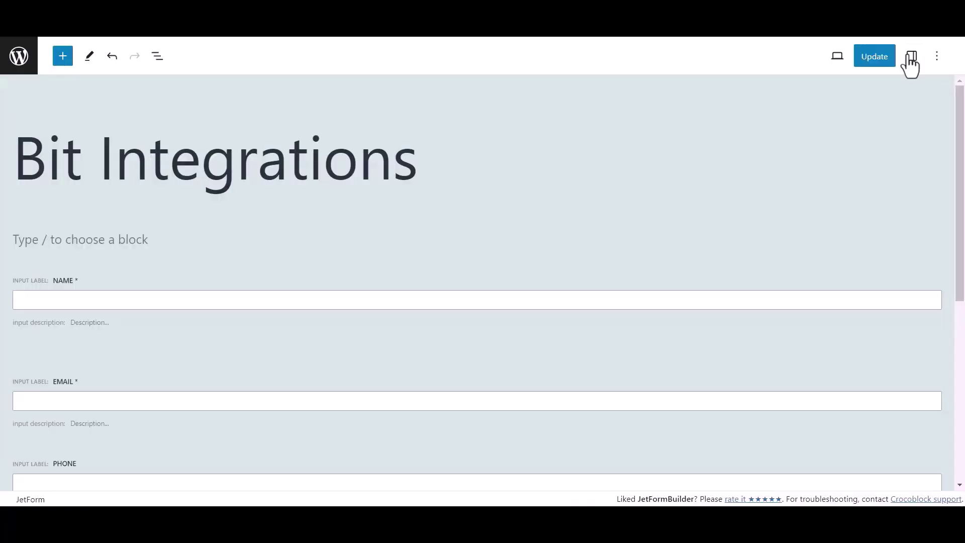
{"action": "left_click", "coordinate": [911, 55]}
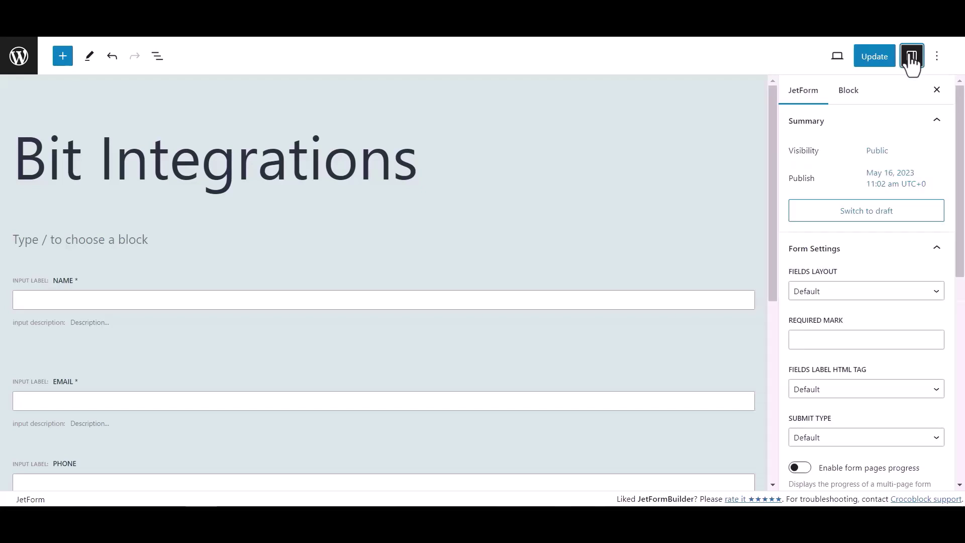
{"action": "scroll", "coordinate": [837, 279], "scroll_direction": "down", "scroll_amount": 5}
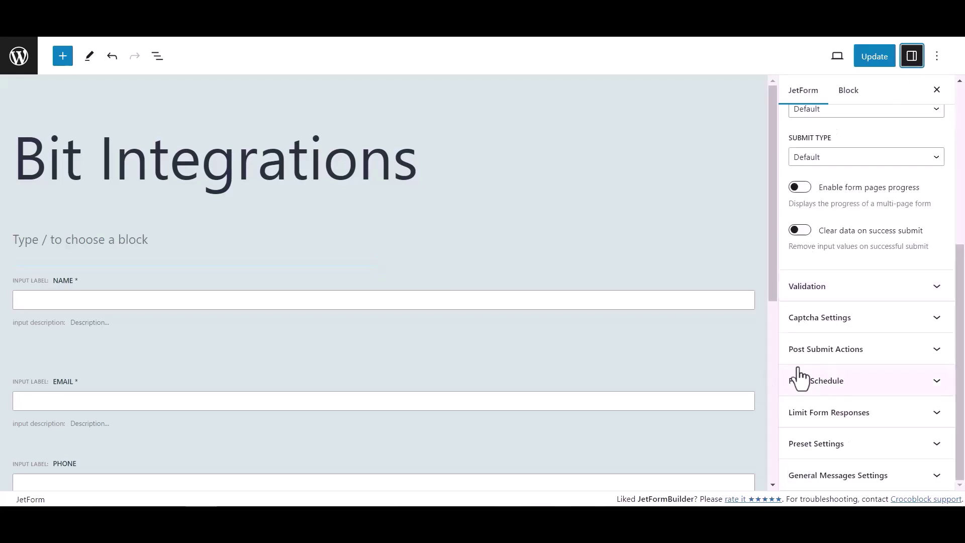
{"action": "left_click", "coordinate": [910, 354]}
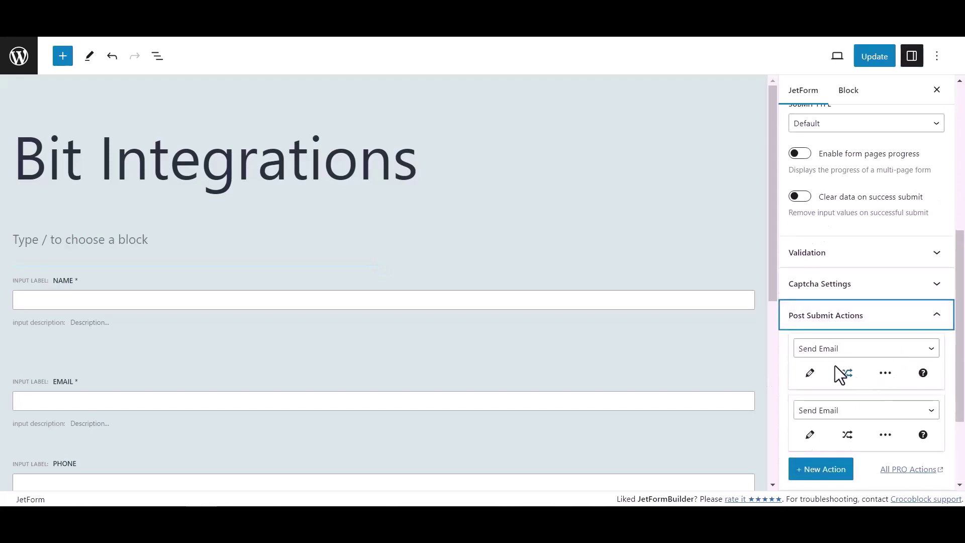
{"action": "left_click", "coordinate": [831, 352]}
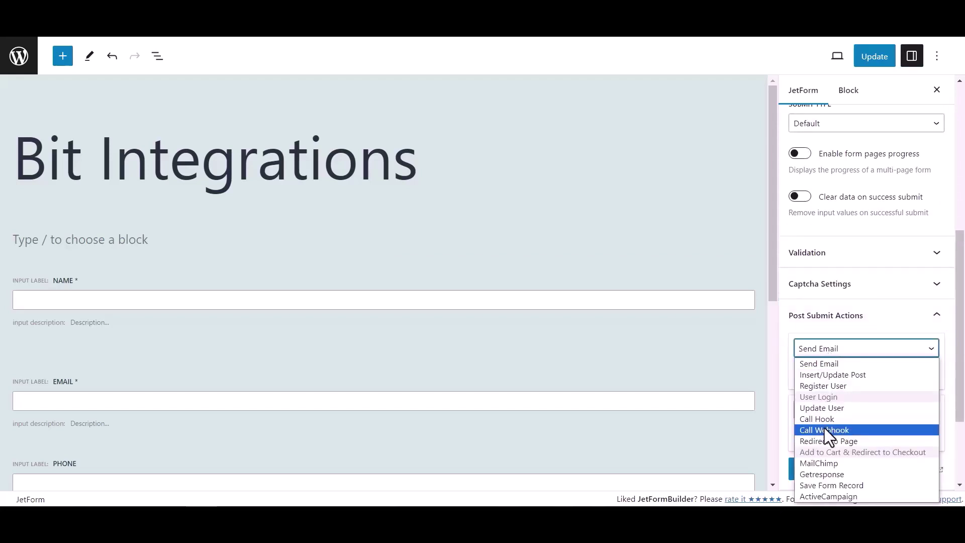
{"action": "left_click", "coordinate": [824, 430]}
Paste the copied Bit Integrations webhook URL into the action and update the form.
{"action": "left_click", "coordinate": [819, 374]}
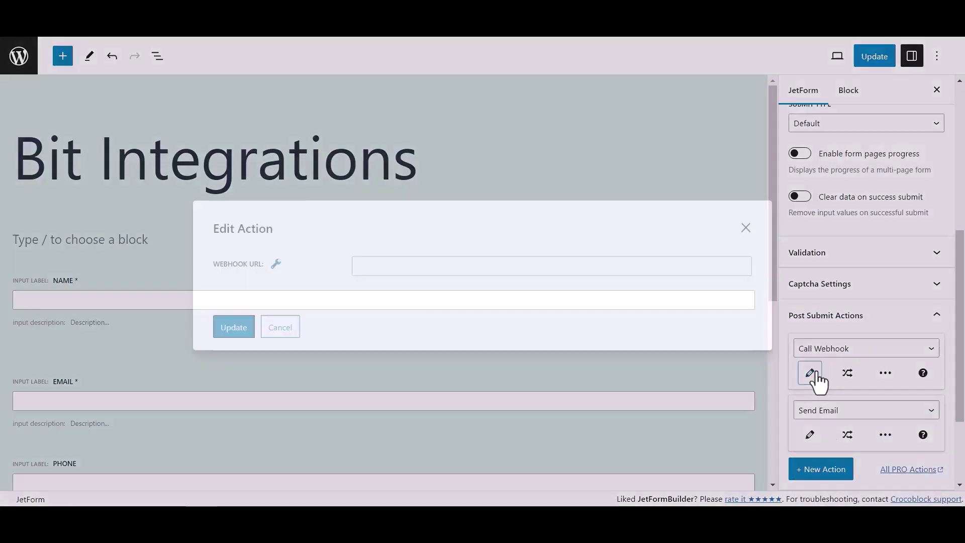
{"action": "left_click", "coordinate": [446, 267]}
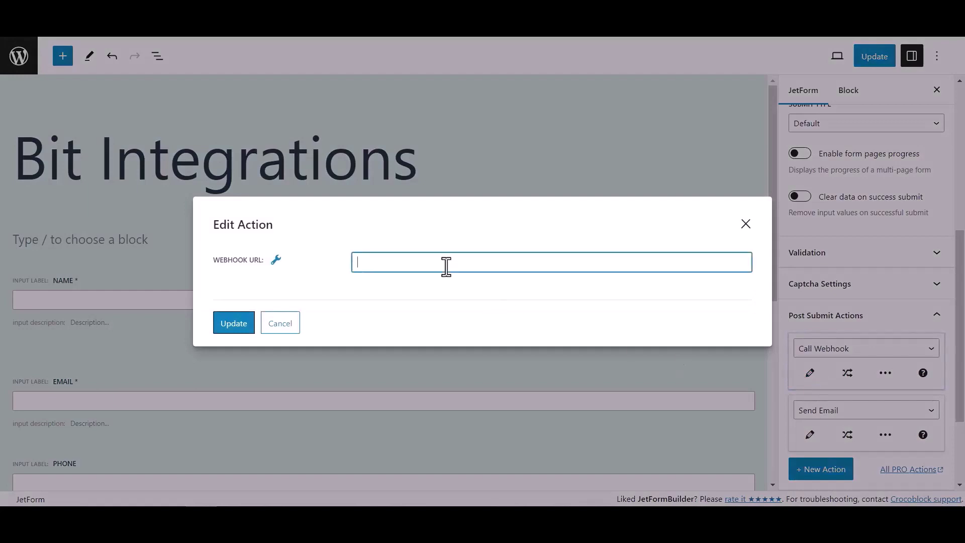
{"action": "key", "text": "ctrl+v"}
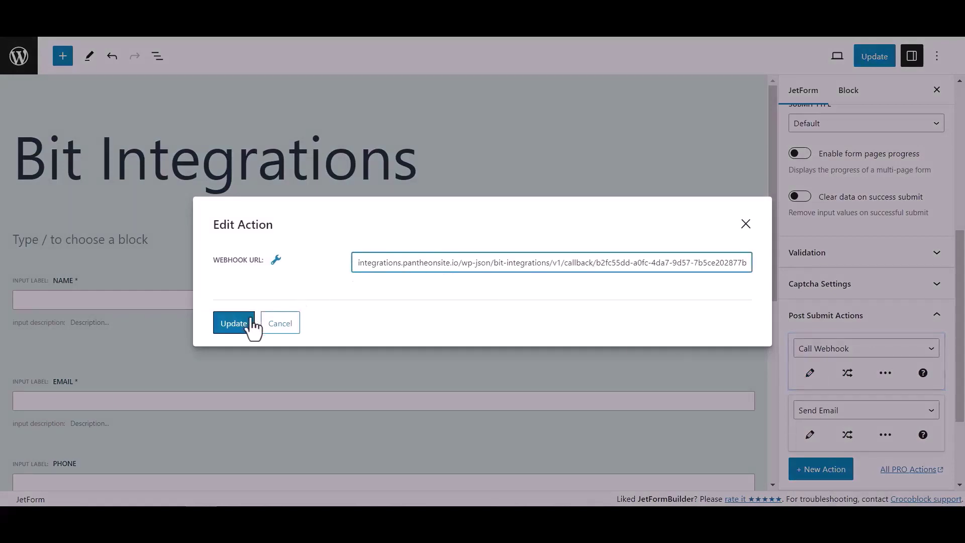
{"action": "left_click", "coordinate": [246, 326]}
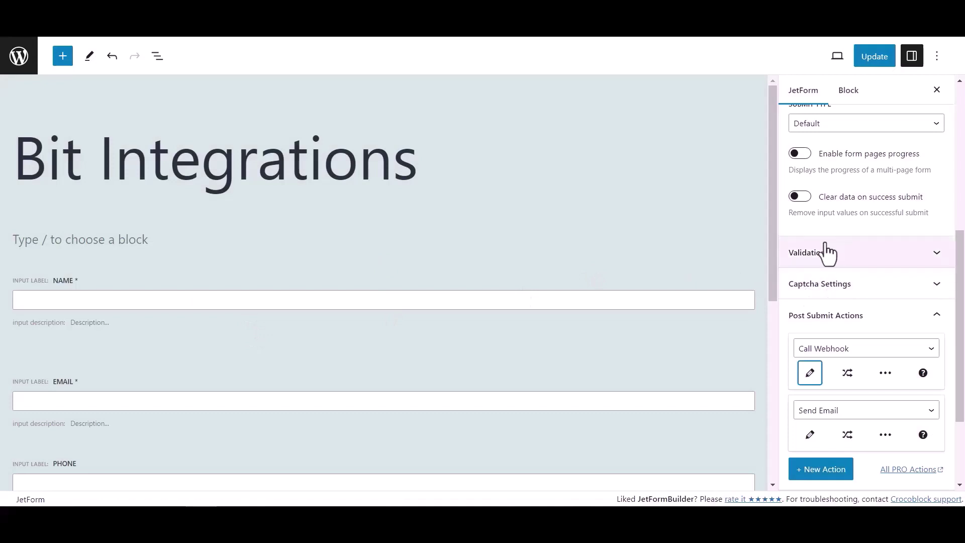
{"action": "left_click", "coordinate": [883, 61]}
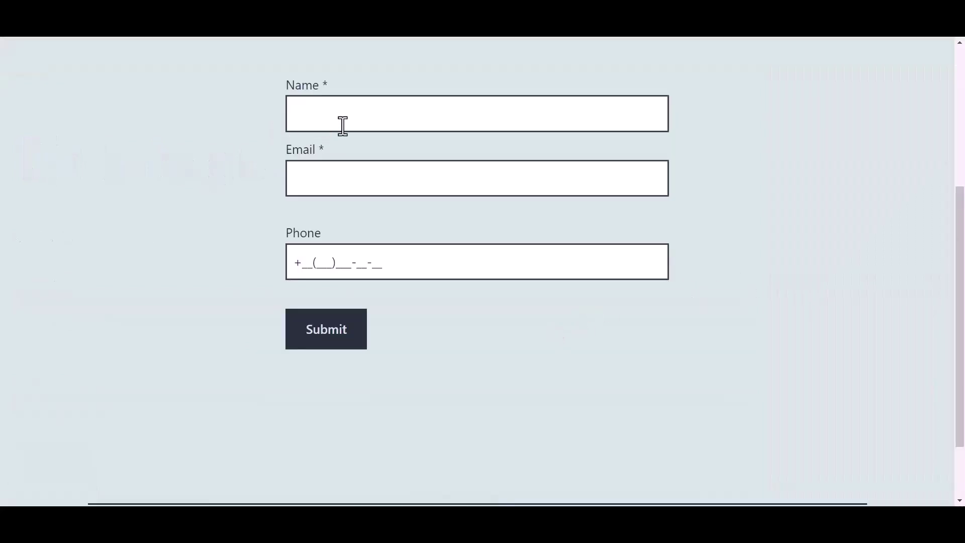
Submit the live form with name 'Bit Integrations', a test e-mail and a phone number.
{"action": "left_click", "coordinate": [362, 116]}
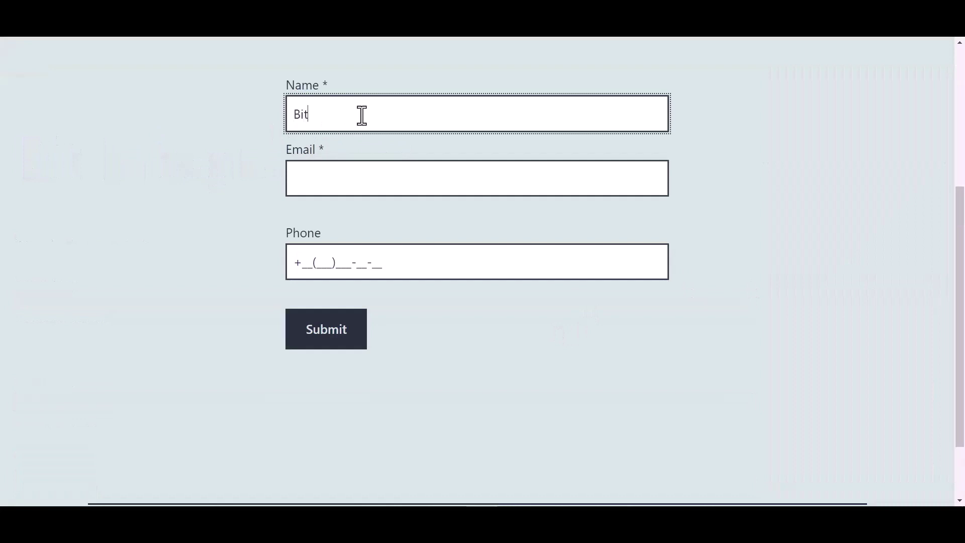
{"action": "type", "text": "Bit Integrations"}
{"action": "key", "text": "Tab"}
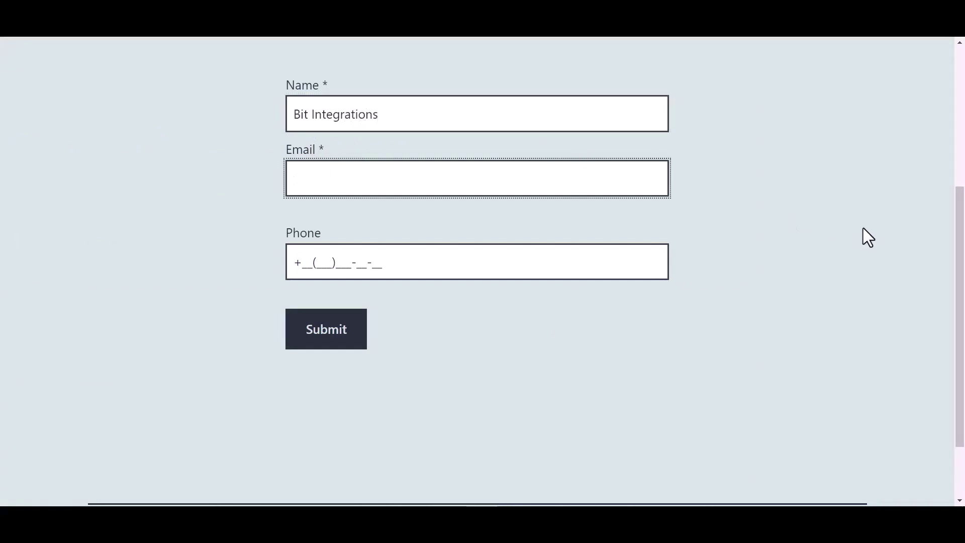
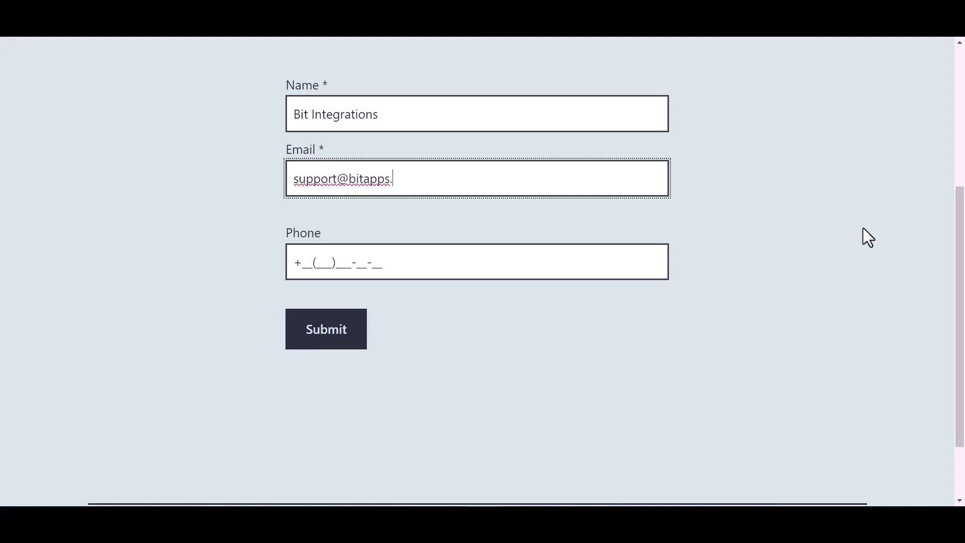
{"action": "left_click", "coordinate": [372, 262]}
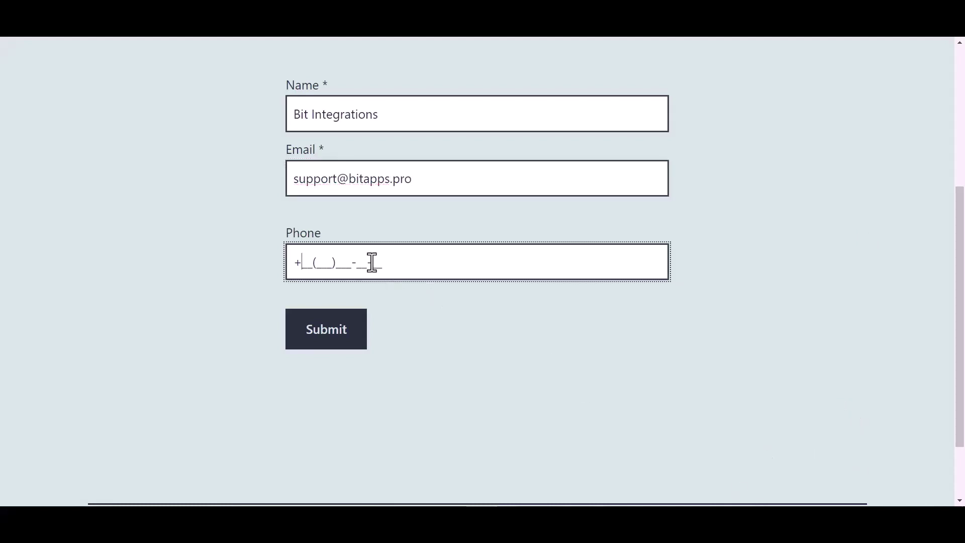
{"action": "type", "text": "44(455)566-6_-__"}
{"action": "left_click", "coordinate": [334, 344]}
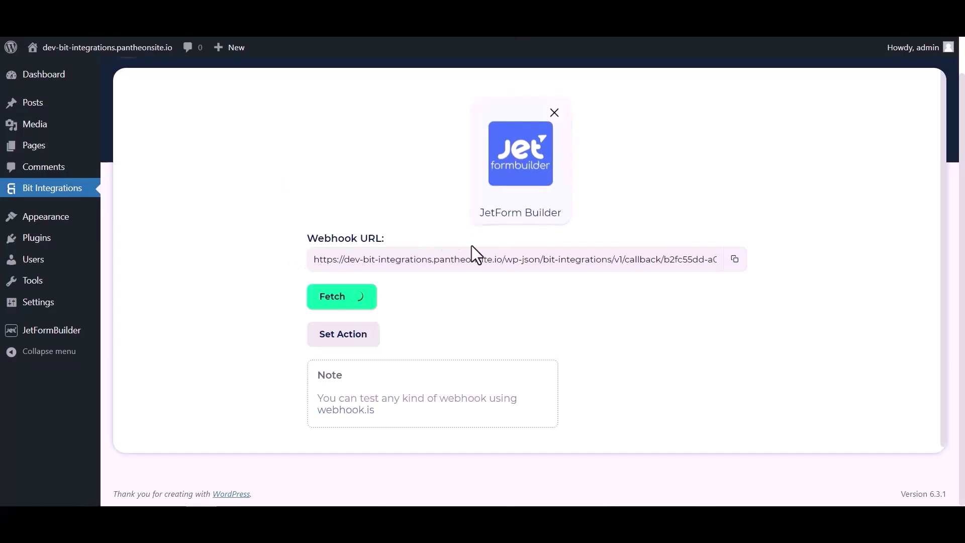
Search 'zoho' among the actions and open the Zoho Marketing Hub card.
{"action": "scroll", "coordinate": [498, 306], "scroll_direction": "down", "scroll_amount": 4}
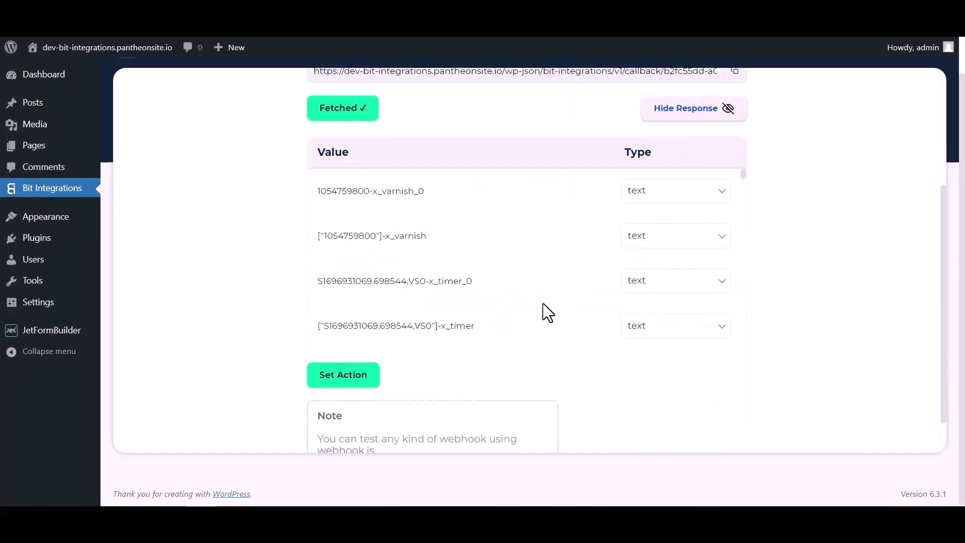
{"action": "scroll", "coordinate": [523, 206], "scroll_direction": "down", "scroll_amount": 5}
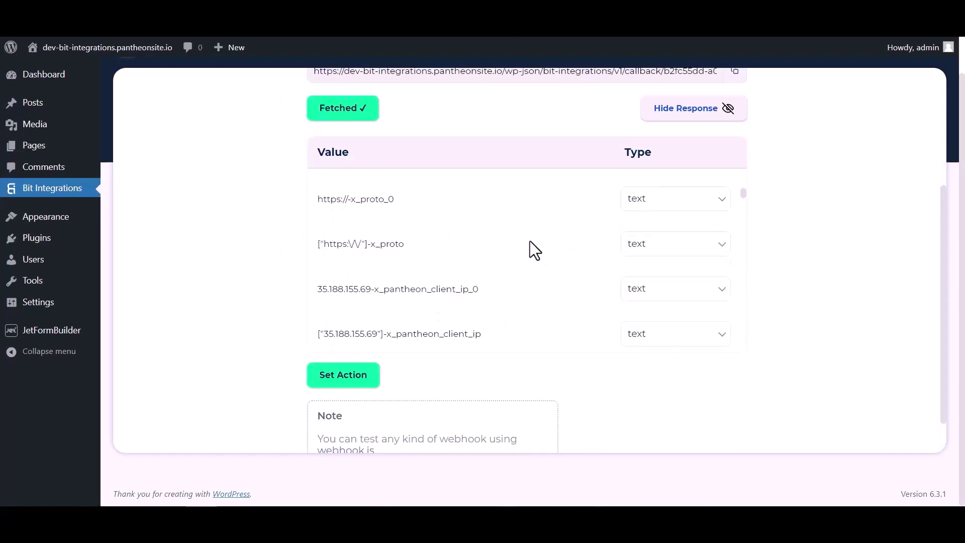
{"action": "scroll", "coordinate": [530, 241], "scroll_direction": "down", "scroll_amount": 10}
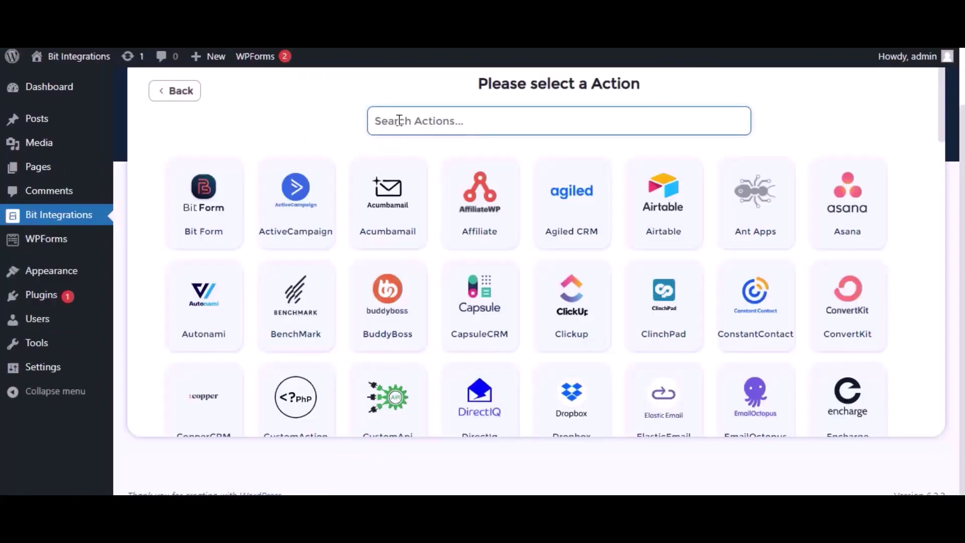
{"action": "type", "text": "zoho"}
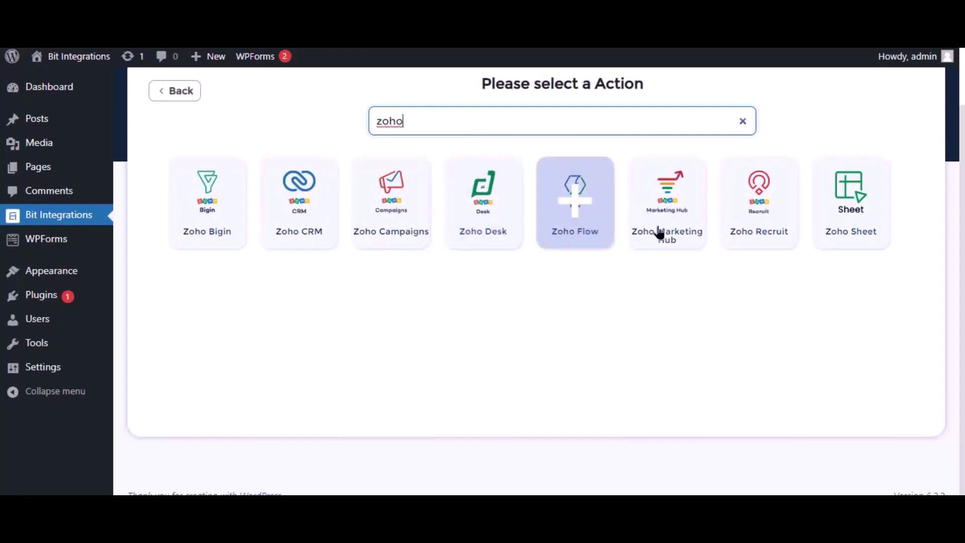
{"action": "left_click", "coordinate": [674, 231]}
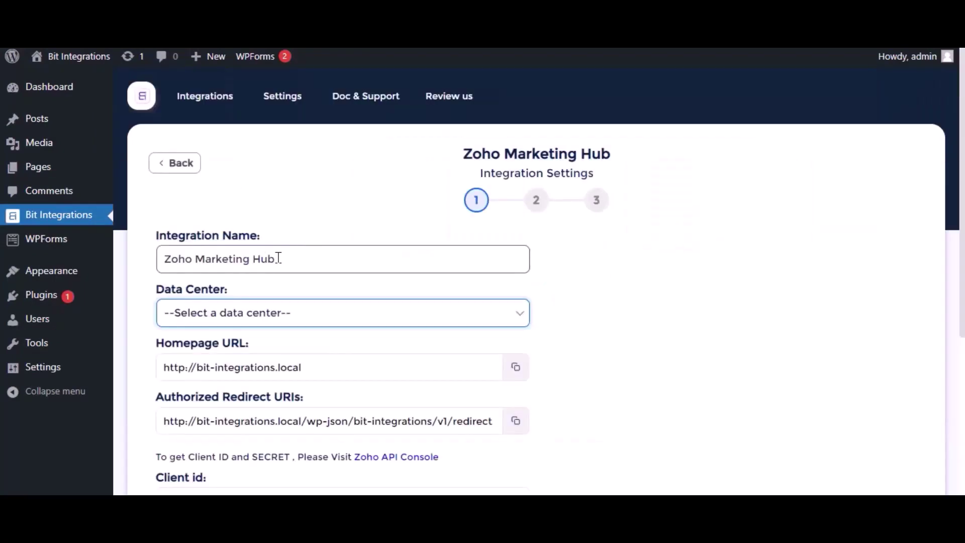
Pick zoho.com from the Data Center dropdown of the Zoho Marketing Hub settings.
{"action": "left_click", "coordinate": [278, 258]}
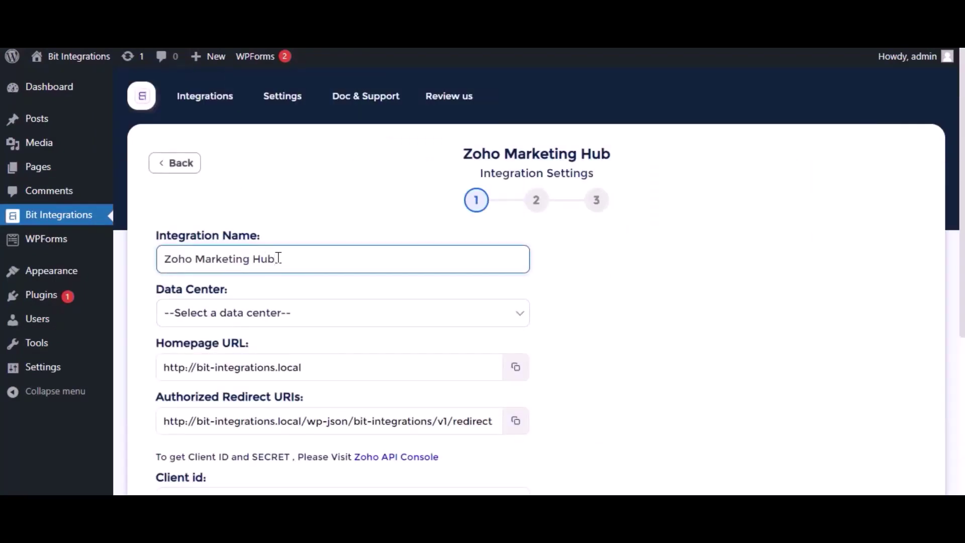
{"action": "left_click", "coordinate": [276, 313]}
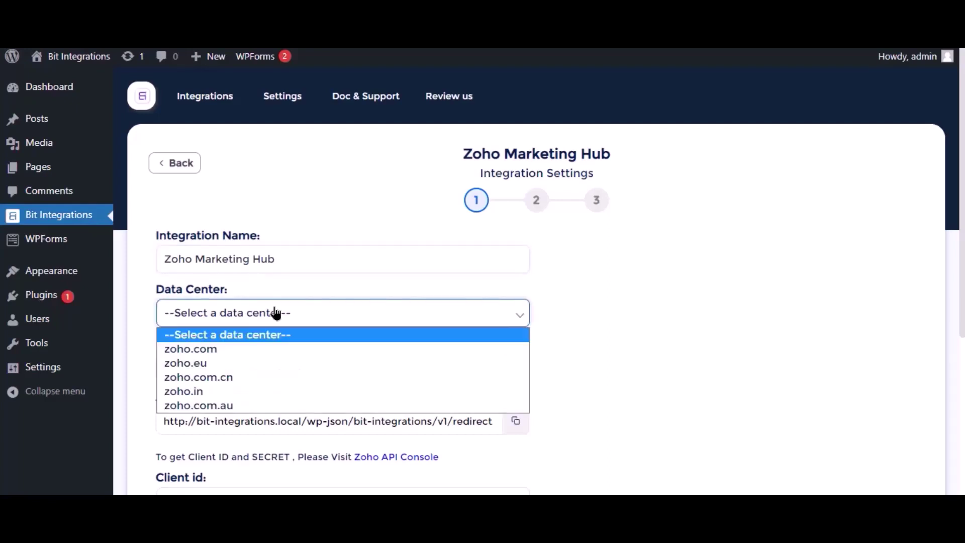
{"action": "left_click", "coordinate": [215, 348]}
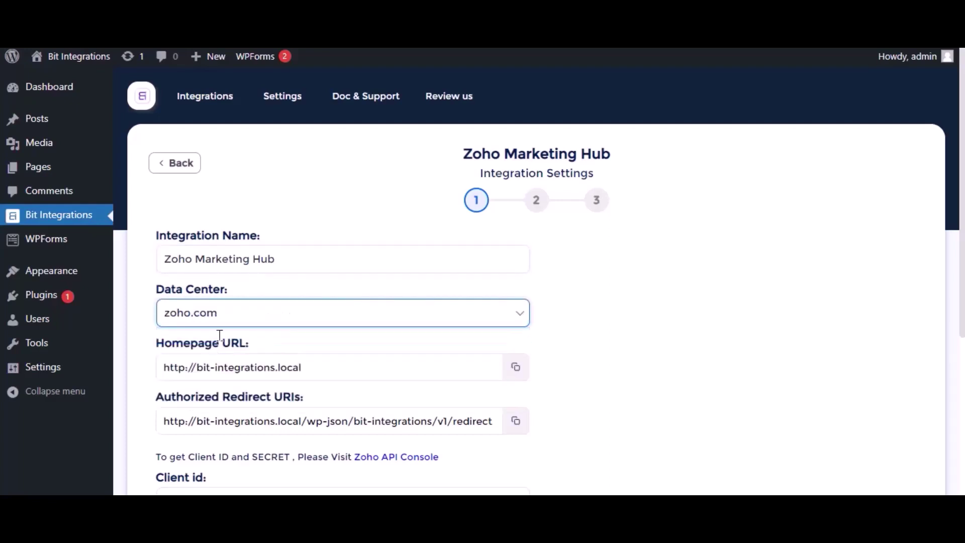
{"action": "scroll", "coordinate": [234, 333], "scroll_direction": "down", "scroll_amount": 1}
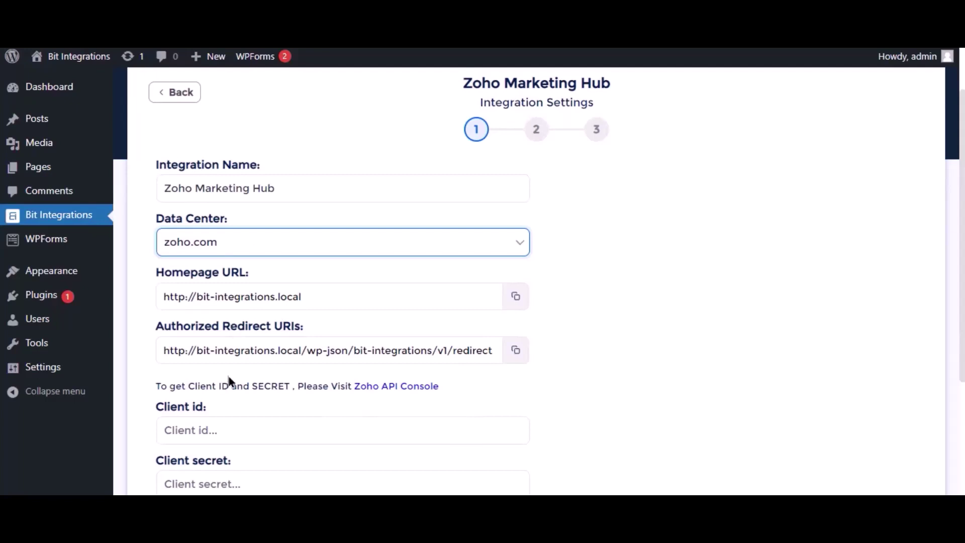
{"action": "scroll", "coordinate": [231, 382], "scroll_direction": "down", "scroll_amount": 2}
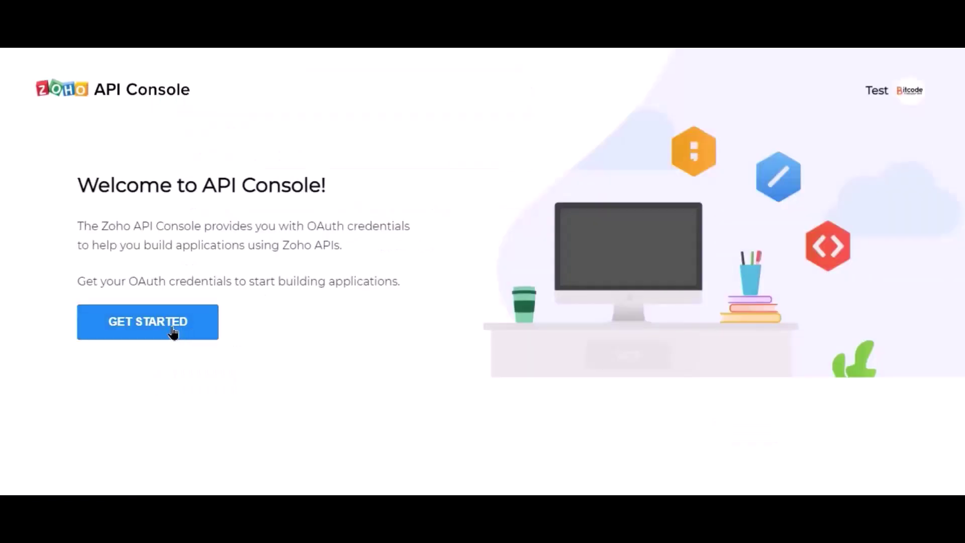
Start a new Server-based Application client named 'Bit Integrations' in Zoho API Console.
{"action": "left_click", "coordinate": [174, 332]}
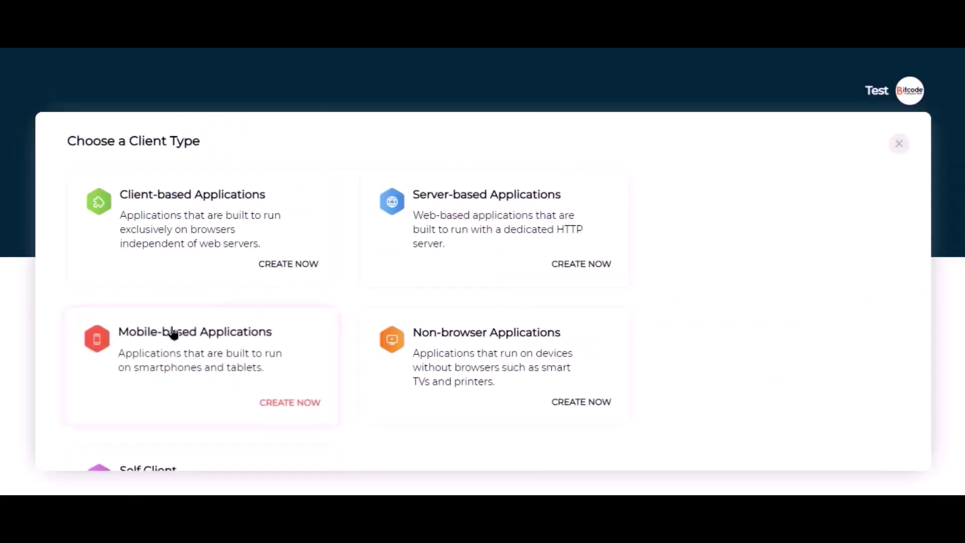
{"action": "left_click", "coordinate": [434, 246]}
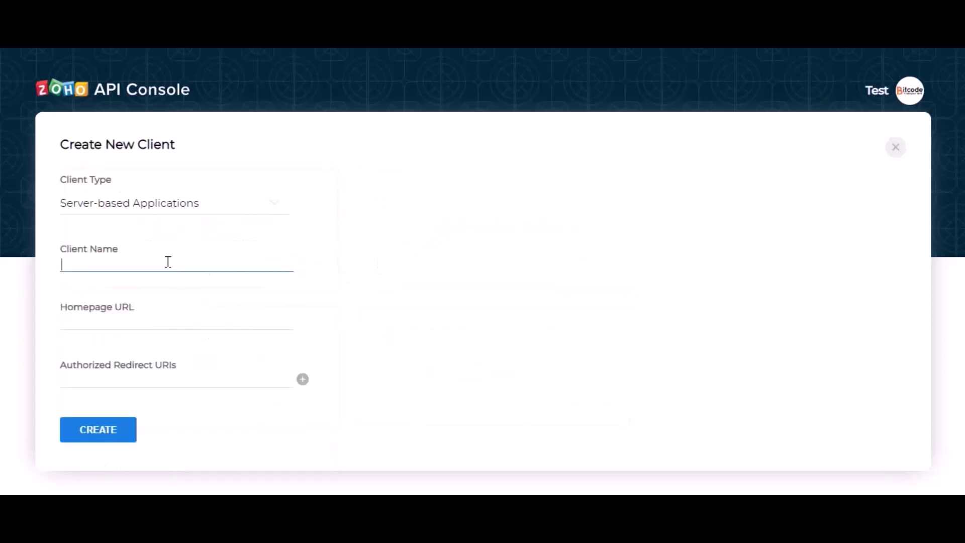
{"action": "type", "text": "Bit Integrations"}
{"action": "left_click", "coordinate": [143, 318]}
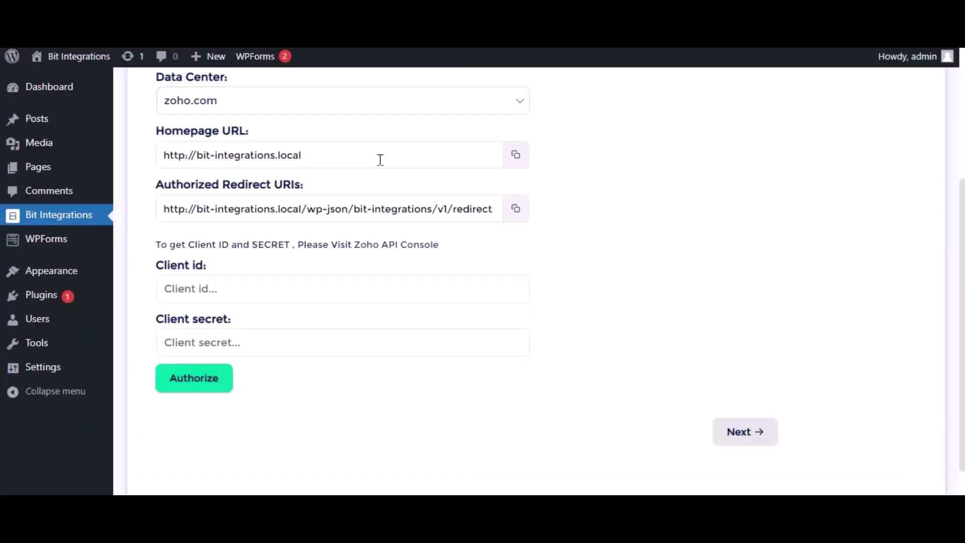
Fill in the plugin's homepage URL and redirect URI, then create the client.
{"action": "left_click", "coordinate": [516, 155]}
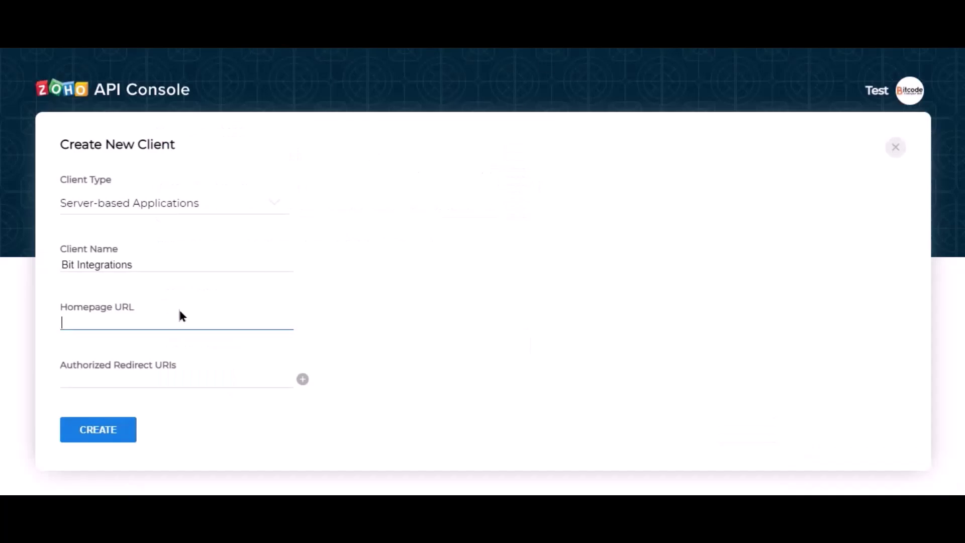
{"action": "key", "text": "ctrl+v"}
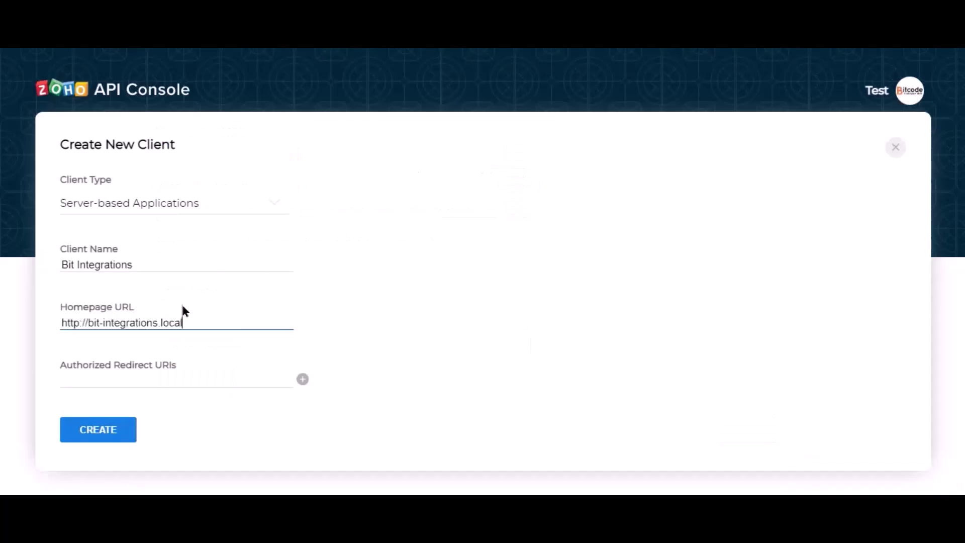
{"action": "left_click", "coordinate": [317, 197]}
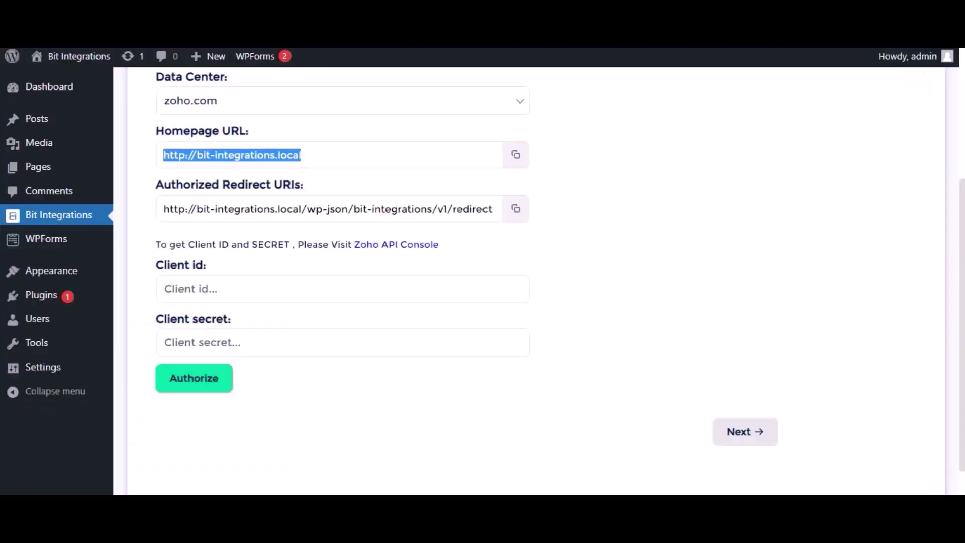
{"action": "left_click", "coordinate": [515, 208]}
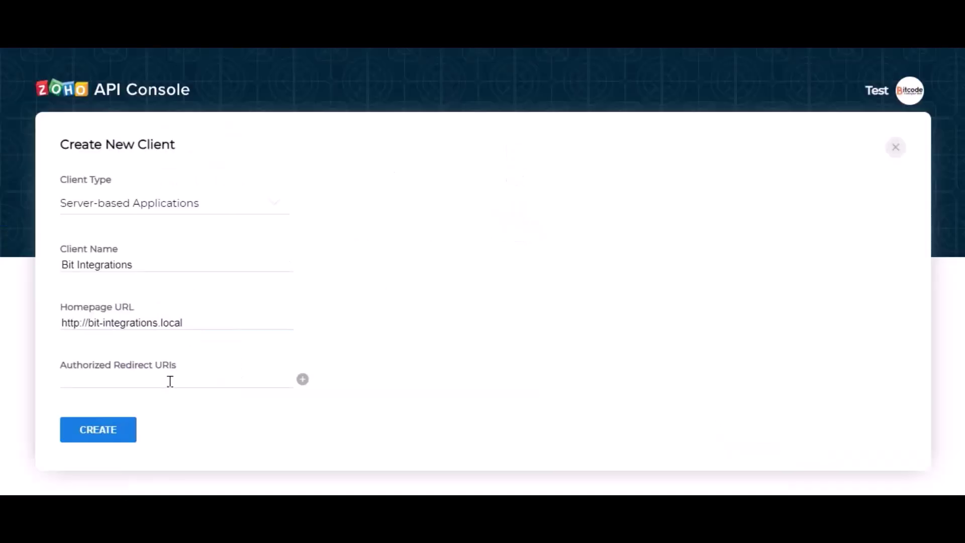
{"action": "left_click", "coordinate": [170, 381]}
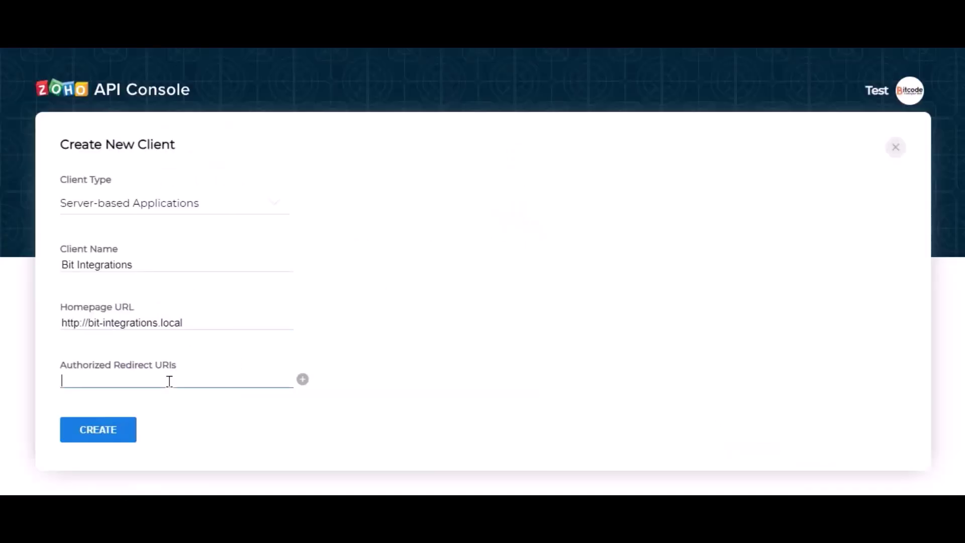
{"action": "key", "text": "ctrl+v"}
{"action": "left_click", "coordinate": [233, 400]}
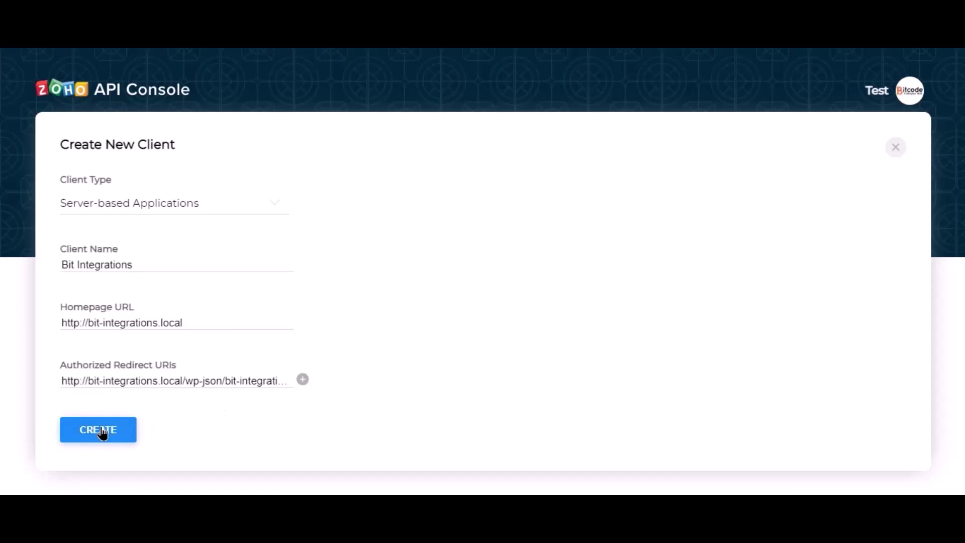
{"action": "left_click", "coordinate": [100, 431]}
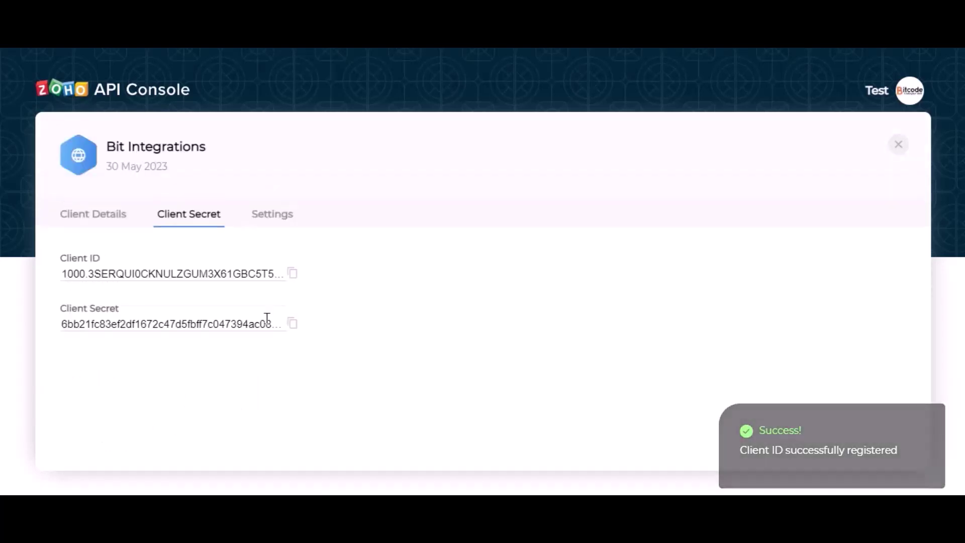
Paste the new Zoho client ID and secret into Bit Integrations and authorize Zoho access.
{"action": "left_click", "coordinate": [293, 276]}
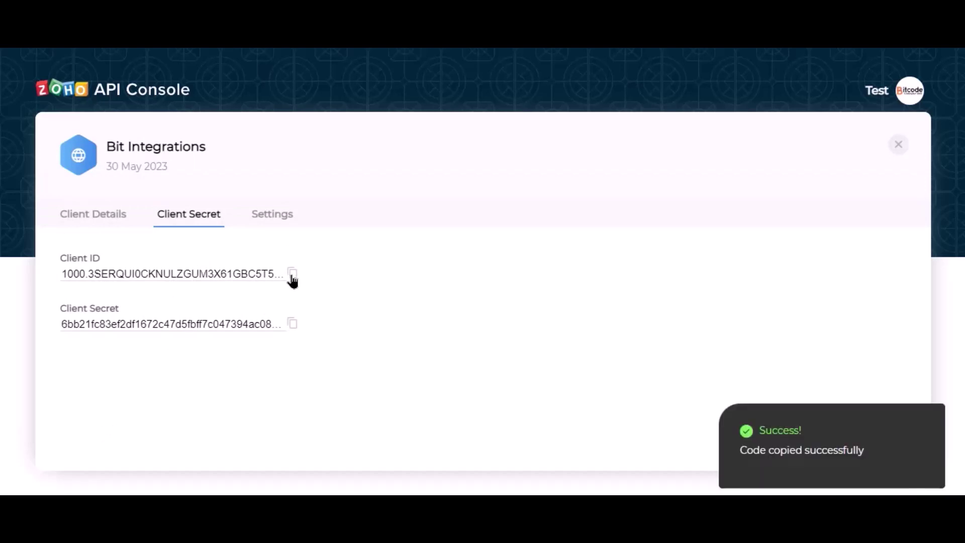
{"action": "left_click", "coordinate": [418, 64]}
{"action": "left_click", "coordinate": [303, 286]}
{"action": "left_click", "coordinate": [301, 288]}
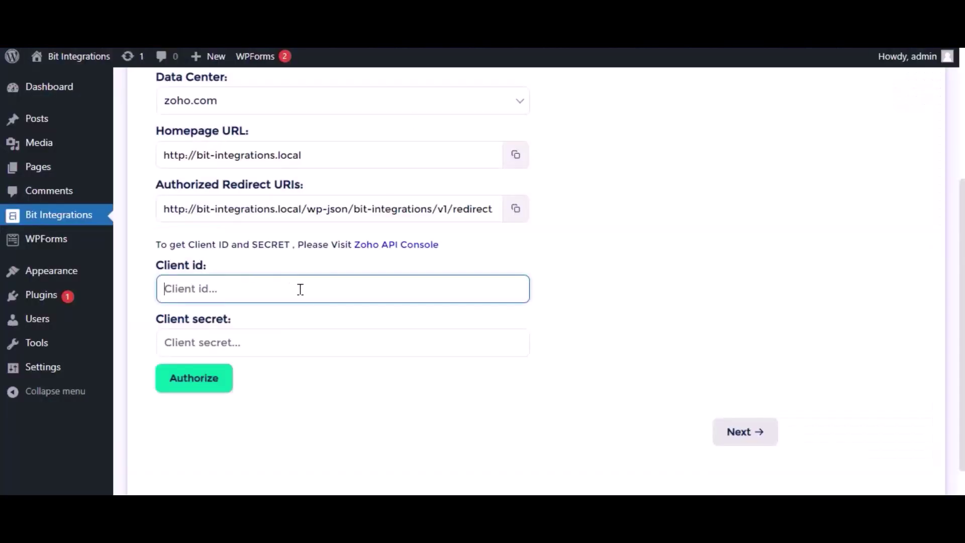
{"action": "key", "text": "ctrl+v"}
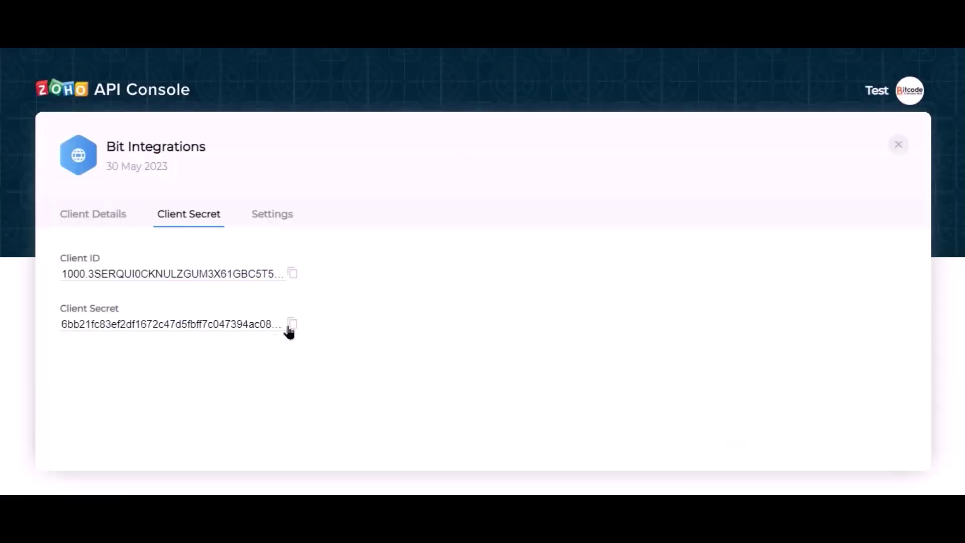
{"action": "left_click", "coordinate": [292, 324]}
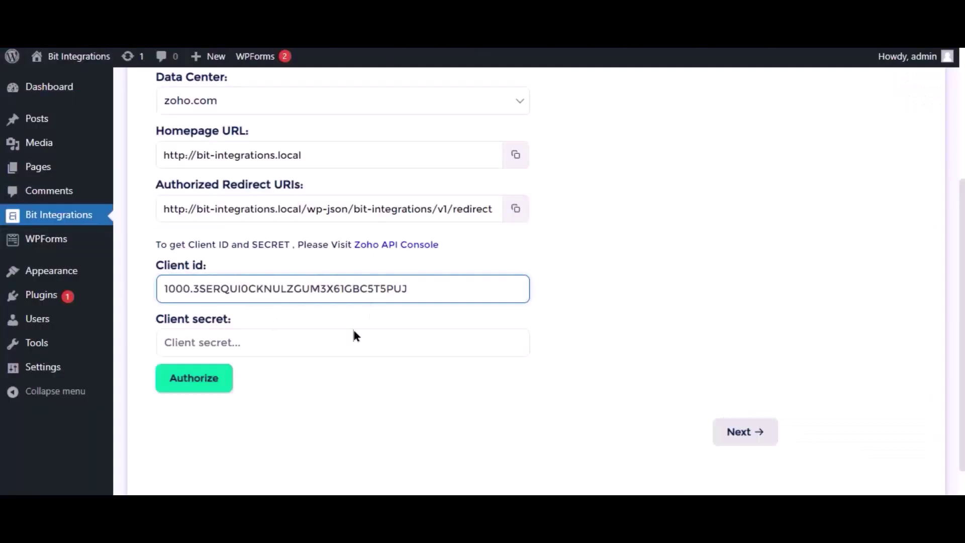
{"action": "left_click", "coordinate": [336, 347]}
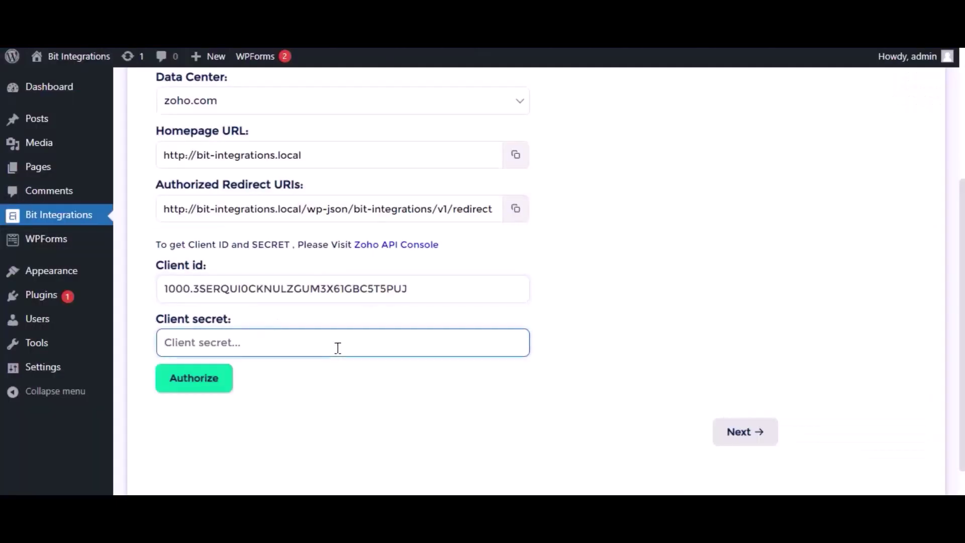
{"action": "key", "text": "ctrl+v"}
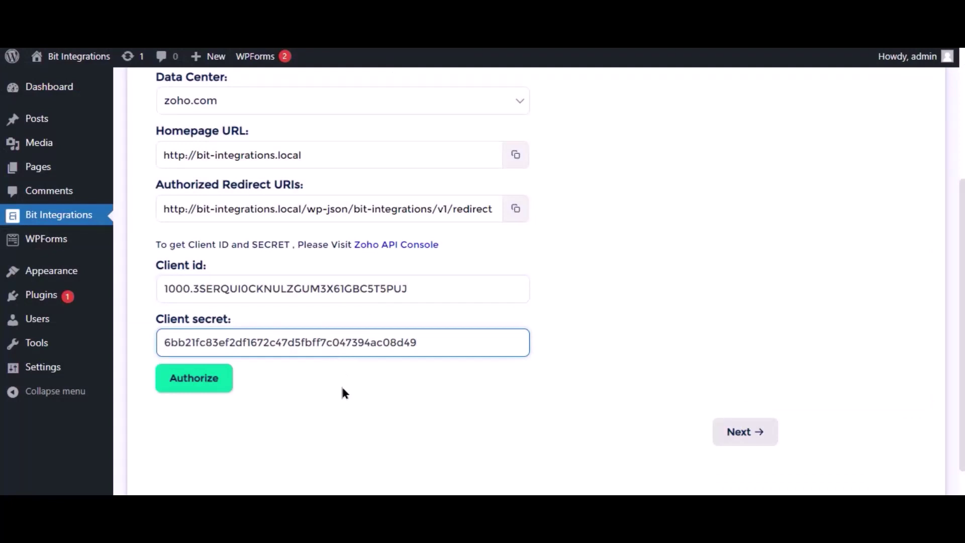
{"action": "left_click", "coordinate": [216, 379]}
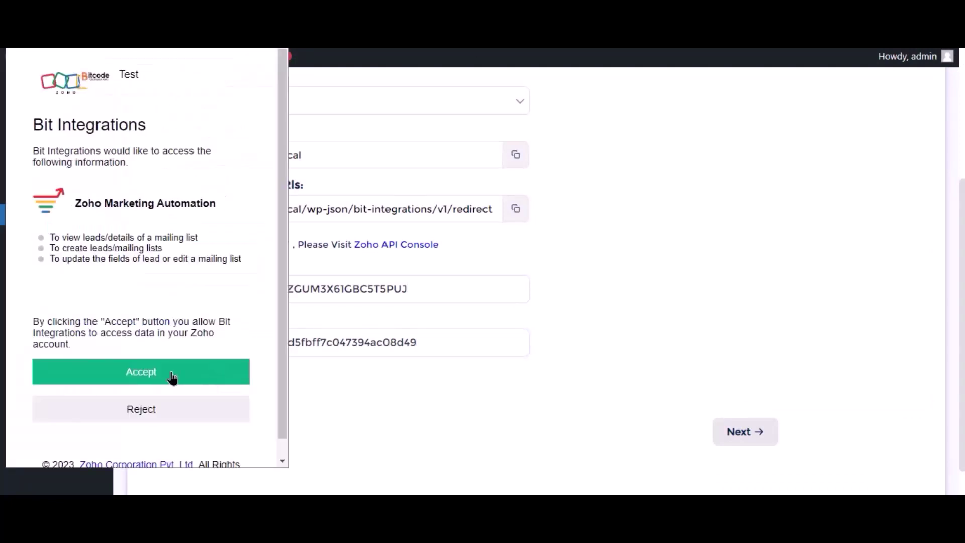
{"action": "left_click", "coordinate": [172, 377]}
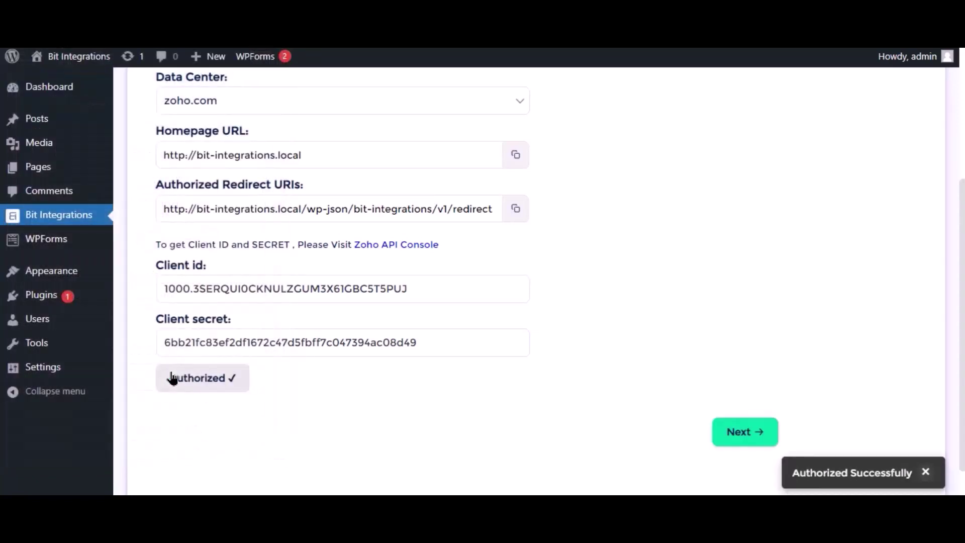
Choose 'Bit Integrations' as the Zoho mailing list.
{"action": "left_click", "coordinate": [738, 434]}
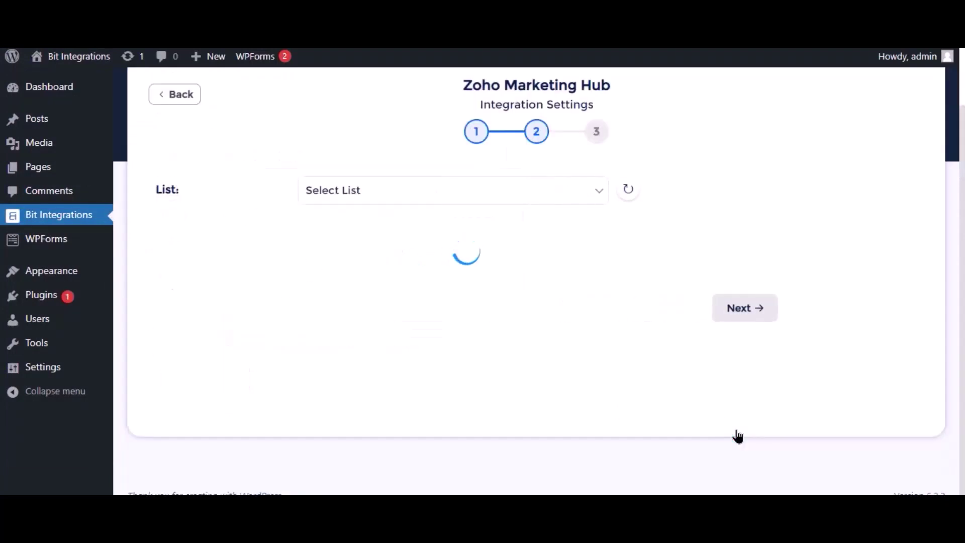
{"action": "left_click", "coordinate": [509, 191]}
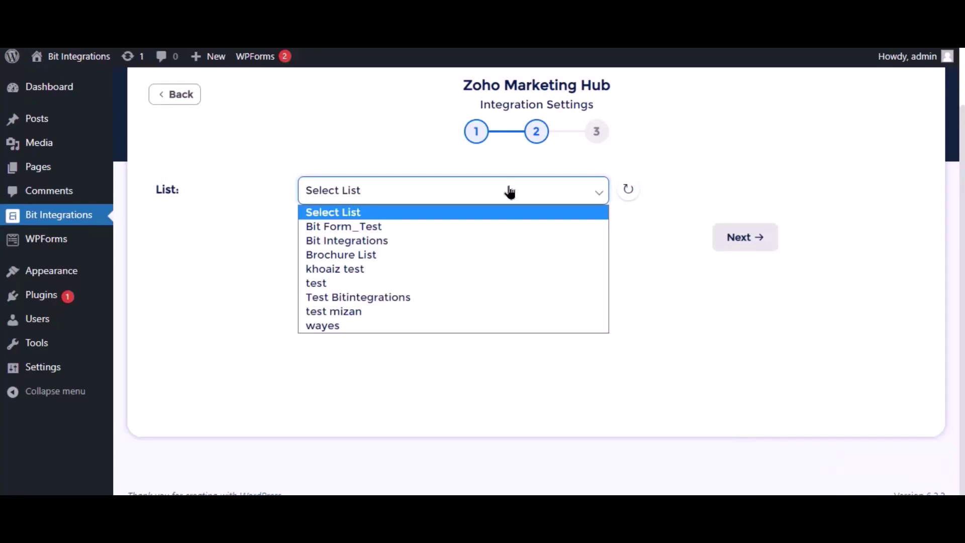
{"action": "left_click", "coordinate": [343, 242]}
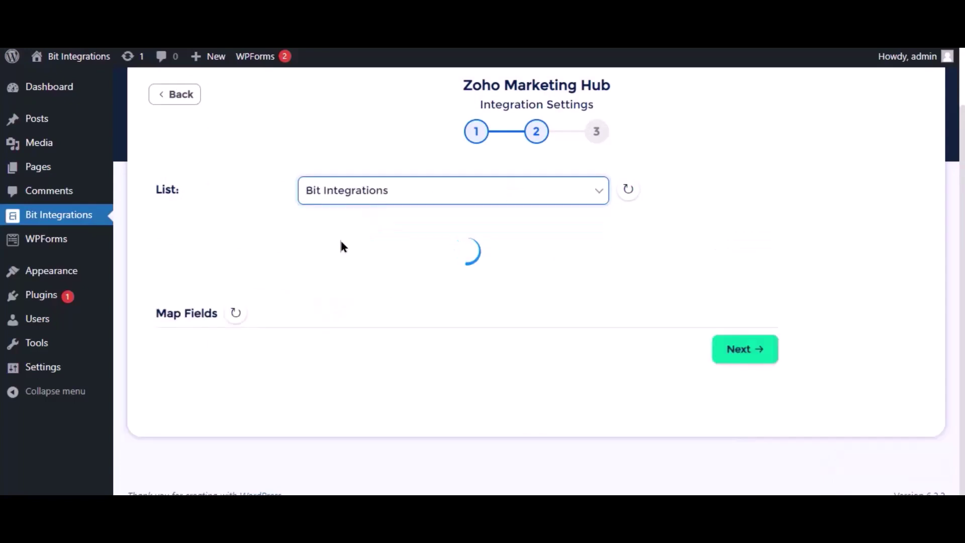
Map Email to Contact Email, Name to Last Name, and Phone to Phone.
{"action": "left_click", "coordinate": [390, 301]}
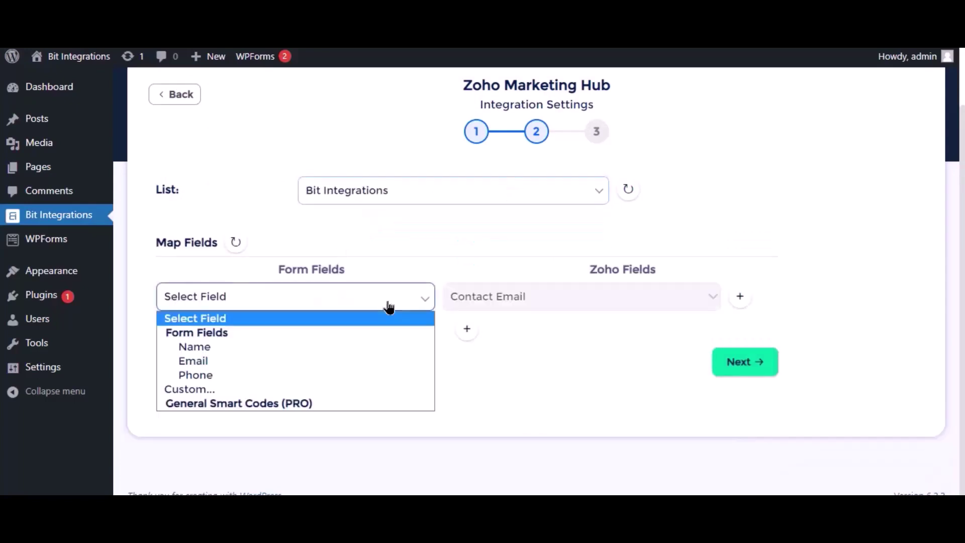
{"action": "left_click", "coordinate": [217, 362]}
{"action": "left_click", "coordinate": [465, 332]}
{"action": "left_click", "coordinate": [273, 333]}
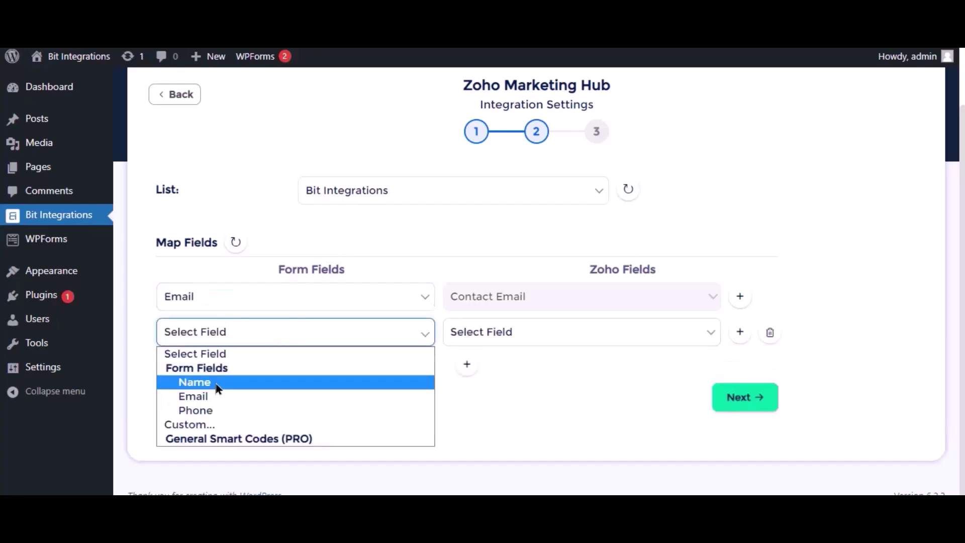
{"action": "left_click", "coordinate": [215, 384]}
{"action": "left_click", "coordinate": [526, 345]}
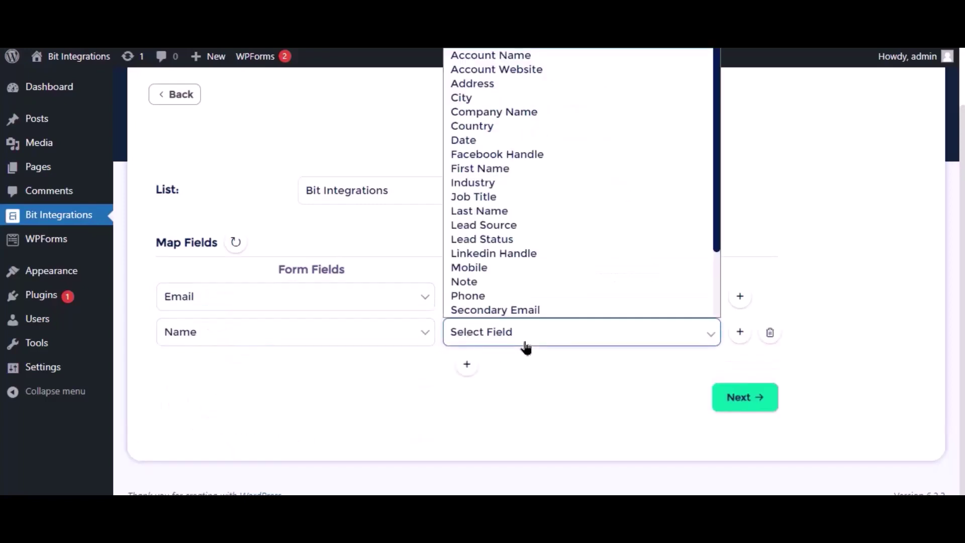
{"action": "left_click", "coordinate": [481, 211]}
{"action": "left_click", "coordinate": [463, 365]}
{"action": "left_click", "coordinate": [272, 374]}
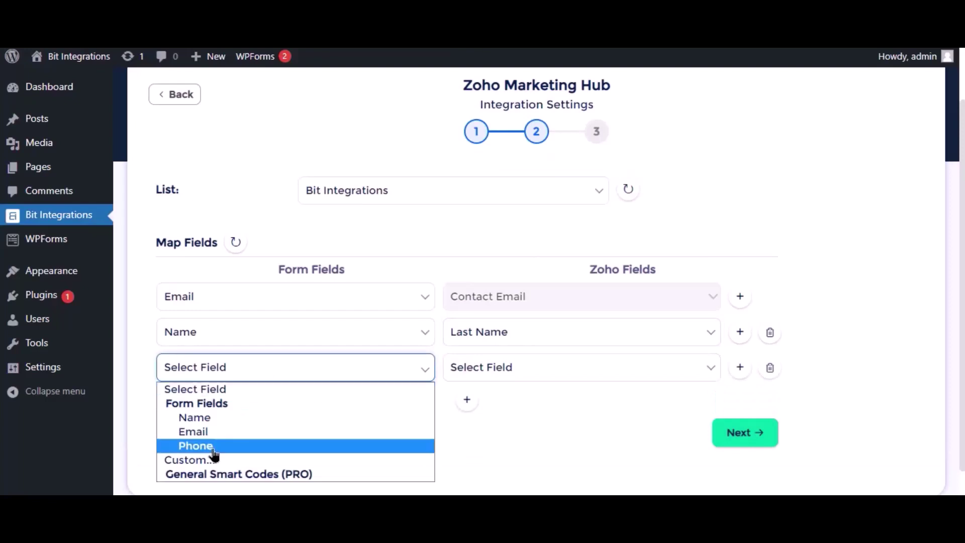
{"action": "left_click", "coordinate": [215, 455]}
{"action": "left_click", "coordinate": [505, 375]}
{"action": "left_click", "coordinate": [492, 331]}
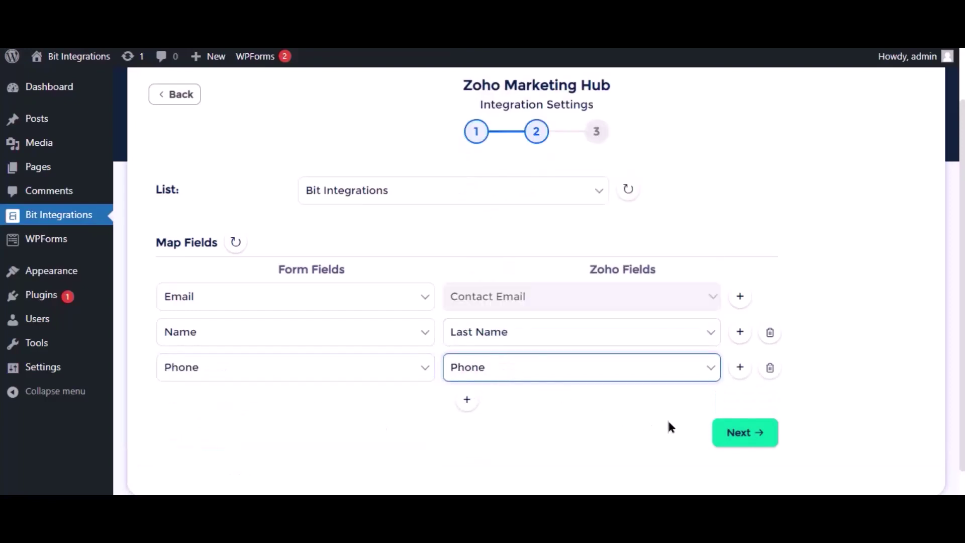
Finish and save the Zoho Marketing Hub integration.
{"action": "scroll", "coordinate": [637, 418], "scroll_direction": "down", "scroll_amount": 1}
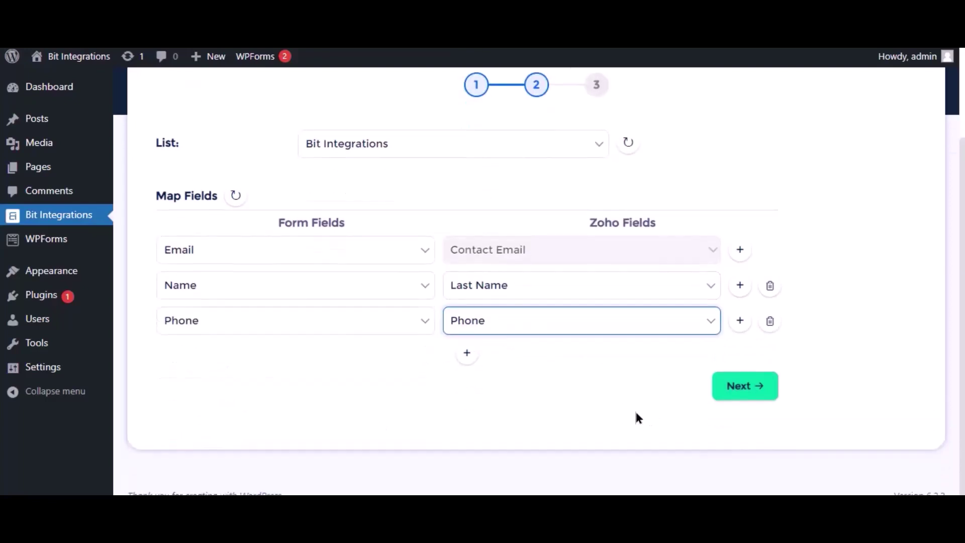
{"action": "left_click", "coordinate": [737, 394]}
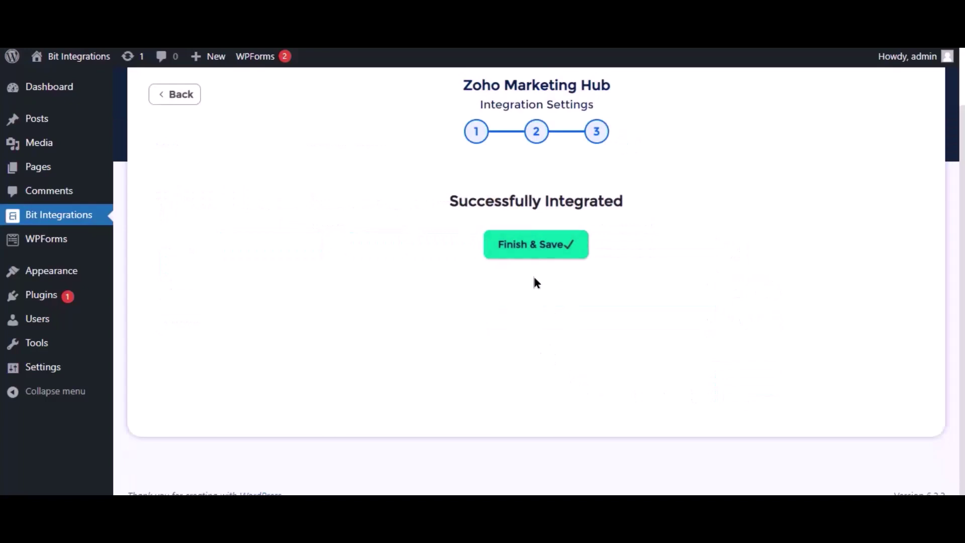
{"action": "left_click", "coordinate": [523, 256]}
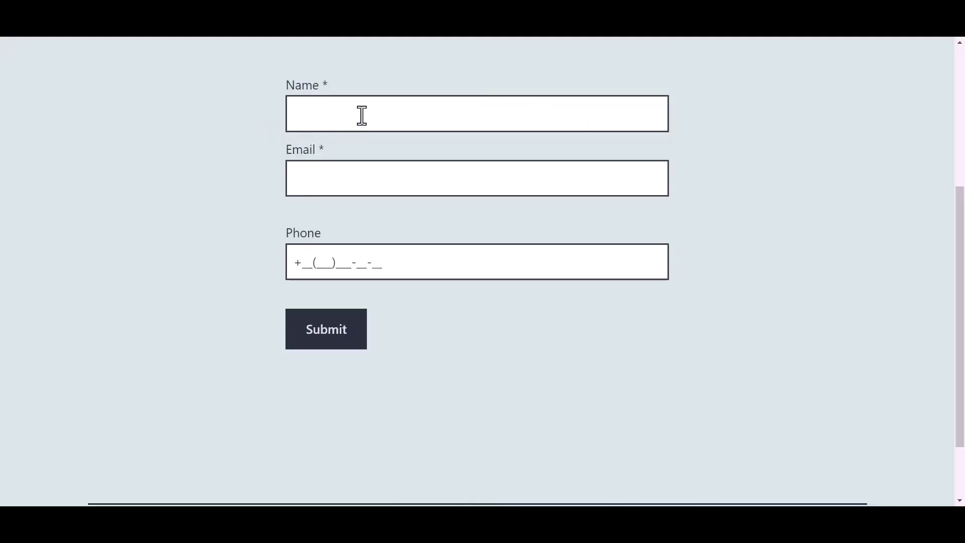
Submit another test entry with name 'Bit Integrations', a test e-mail and a phone number.
{"action": "left_click", "coordinate": [362, 116]}
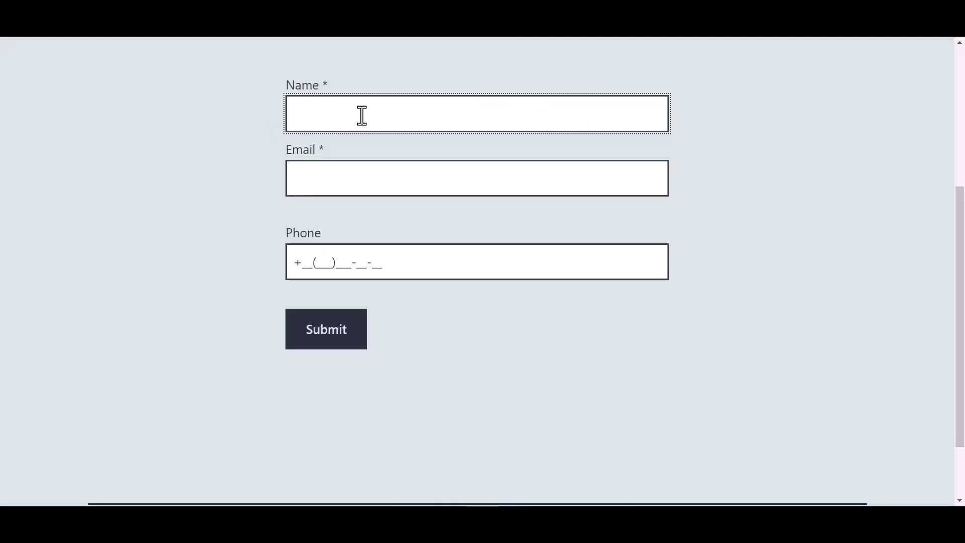
{"action": "type", "text": "Bit Integrations"}
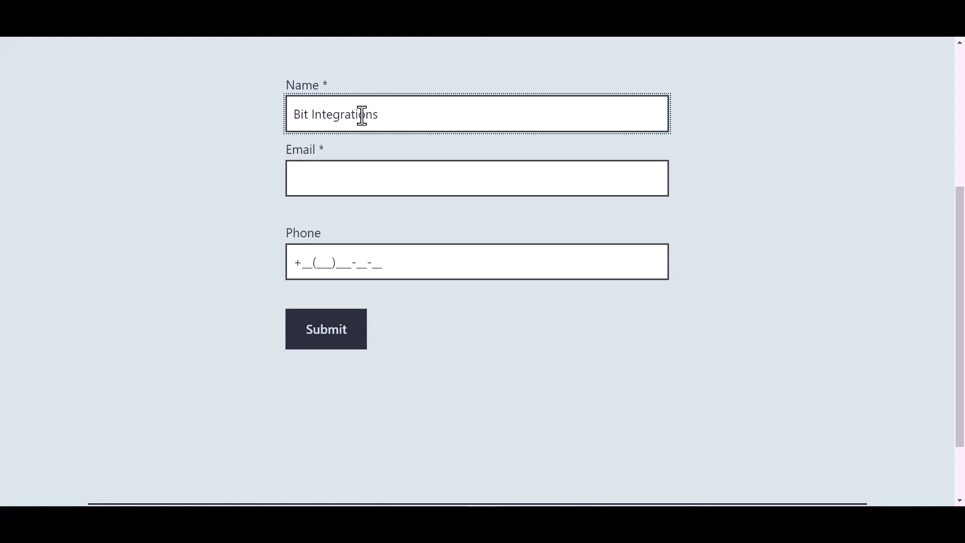
{"action": "left_click", "coordinate": [330, 179]}
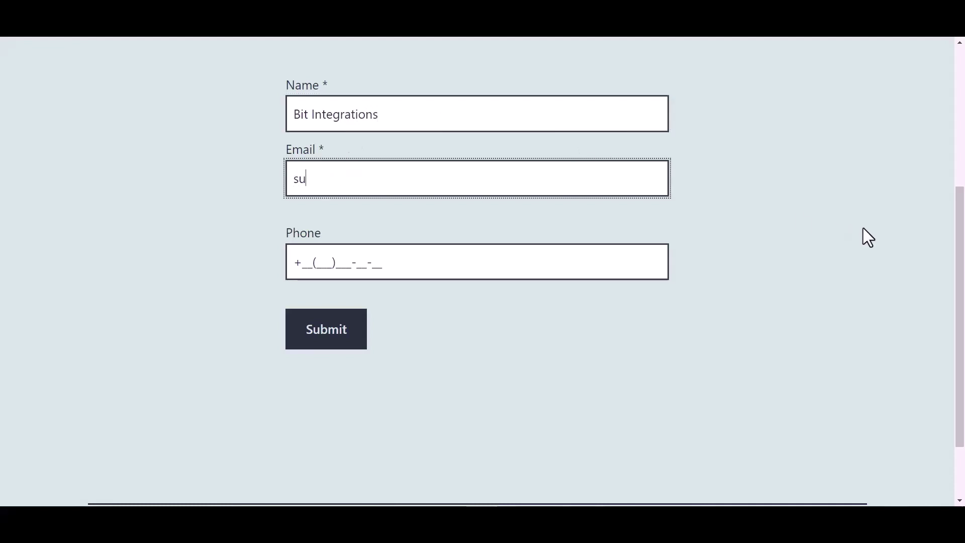
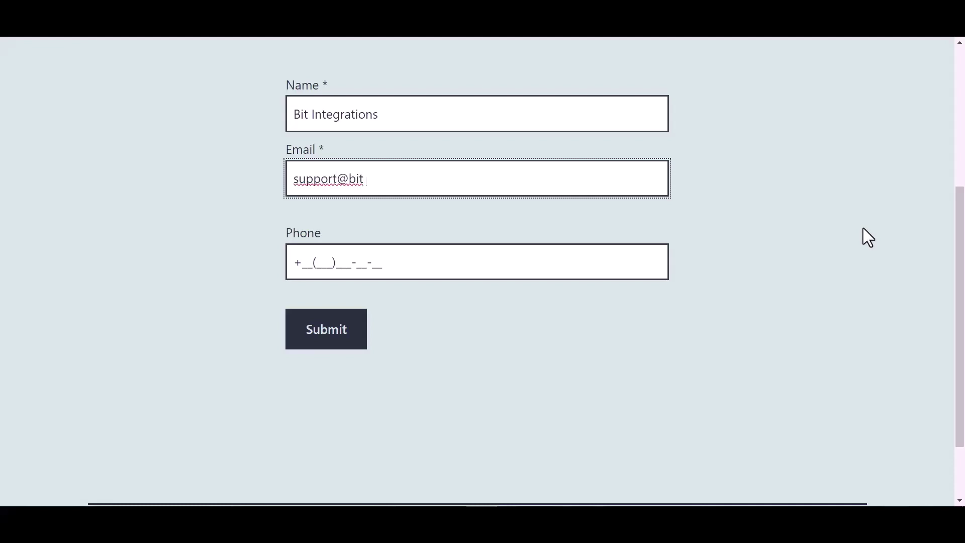
{"action": "left_click", "coordinate": [372, 262]}
{"action": "type", "text": "44(455)"}
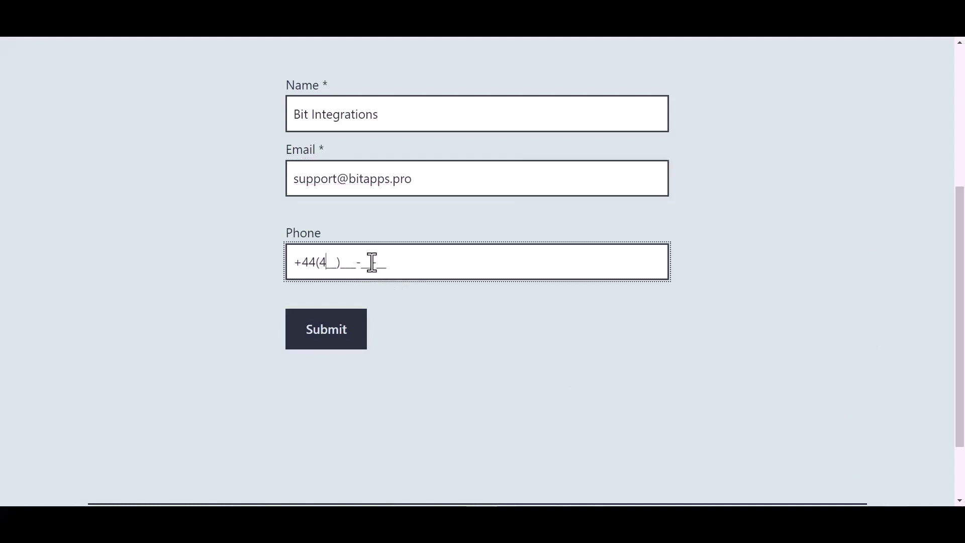
{"action": "type", "text": "566-6"}
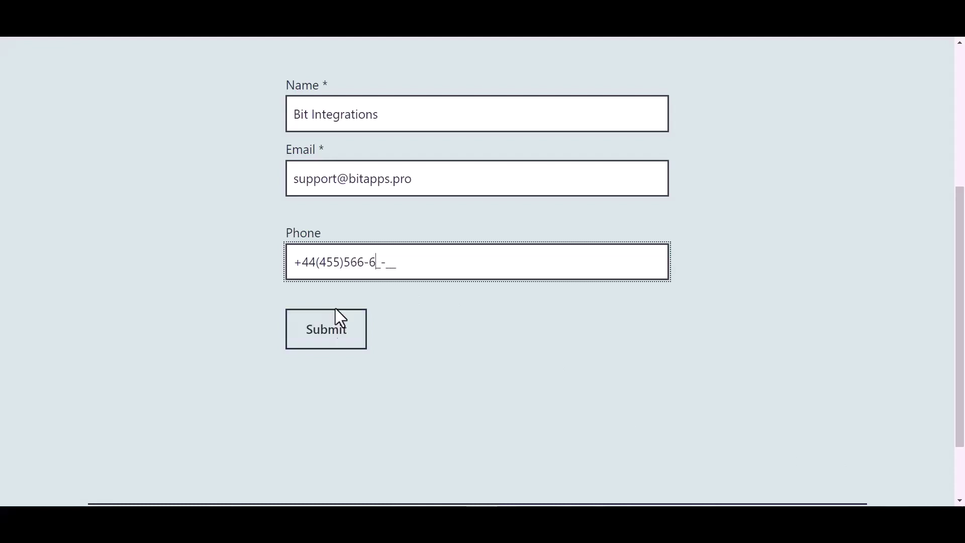
{"action": "left_click", "coordinate": [335, 333]}
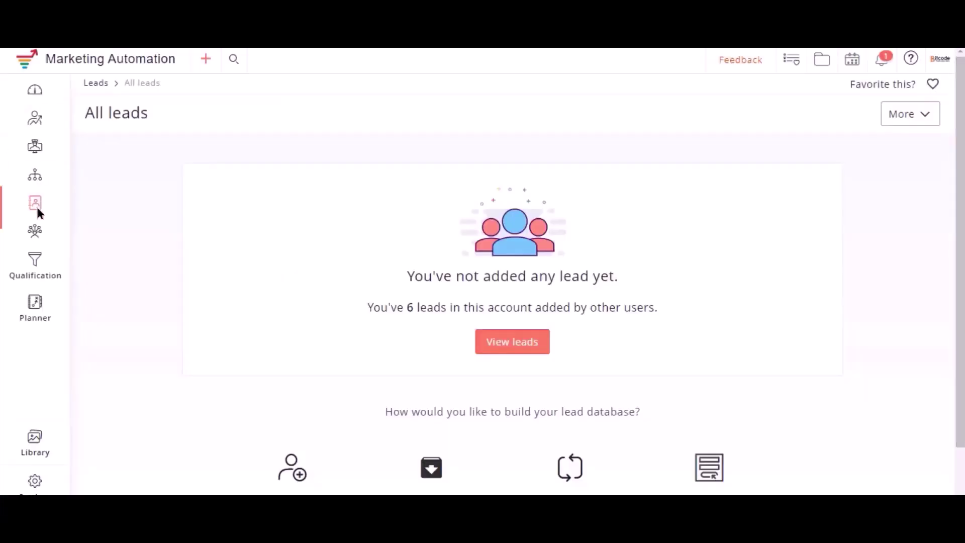
Open the Bit Integrations list from Manage lists and view its leads, including the test lead.
{"action": "mouse_move", "coordinate": [35, 203]}
{"action": "left_click", "coordinate": [93, 237]}
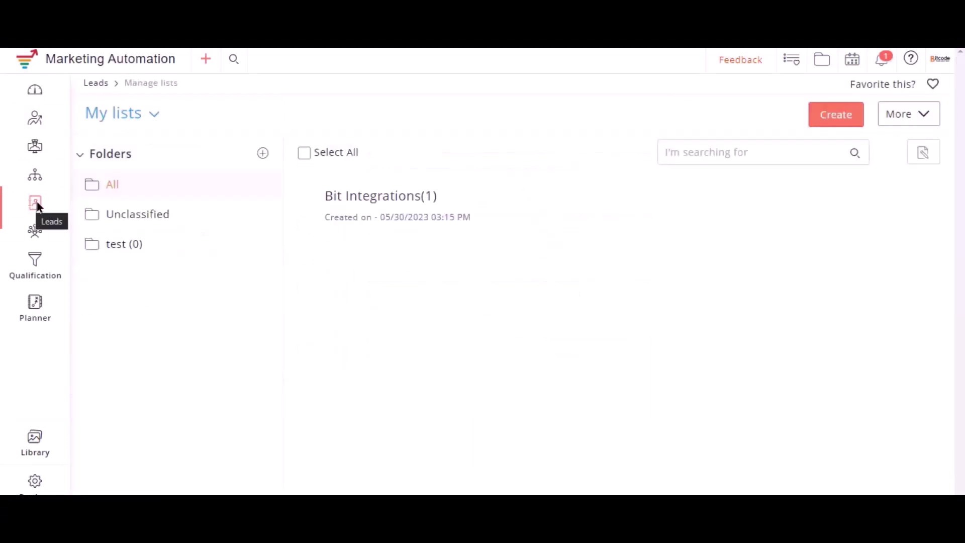
{"action": "left_click", "coordinate": [427, 197]}
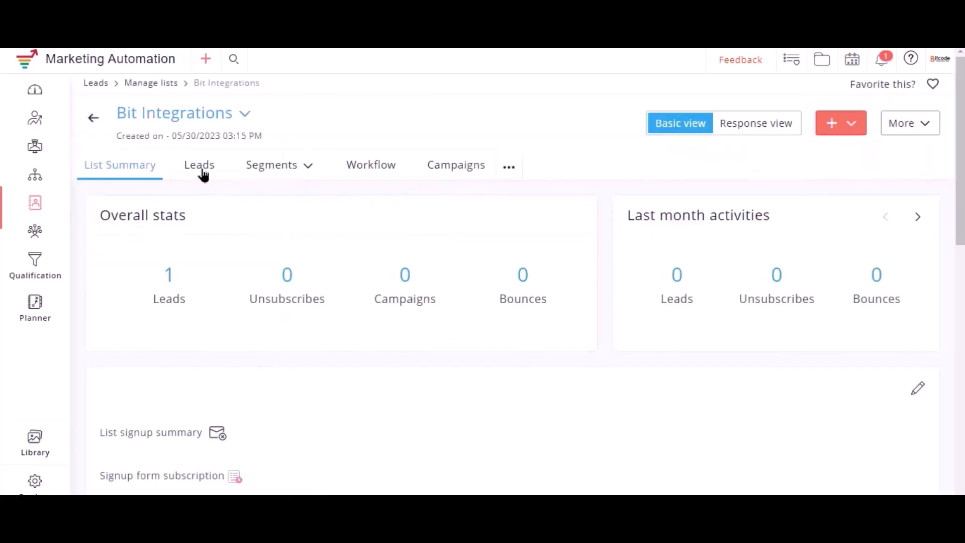
{"action": "left_click", "coordinate": [199, 166]}
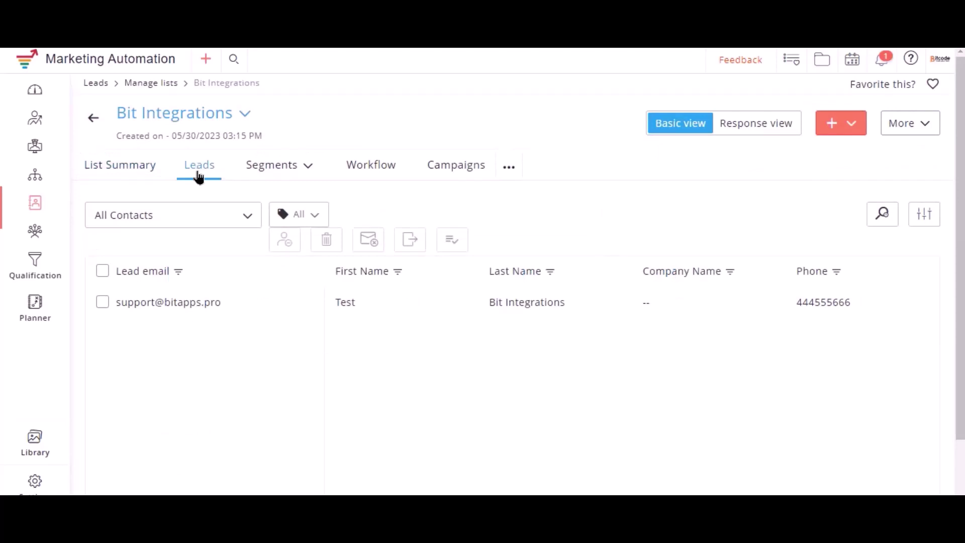